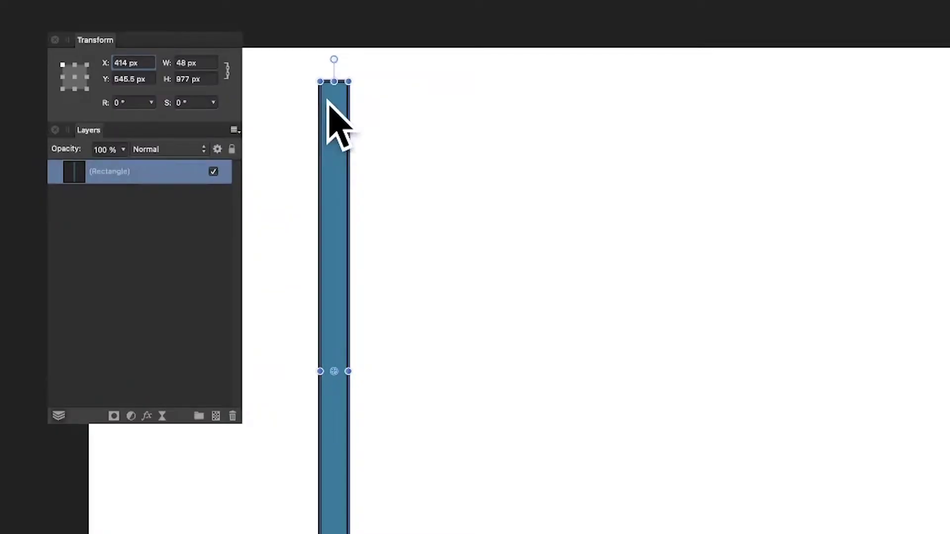
- Duplicate the blue bar and move the copy +70 px along X
right_click(110, 170)
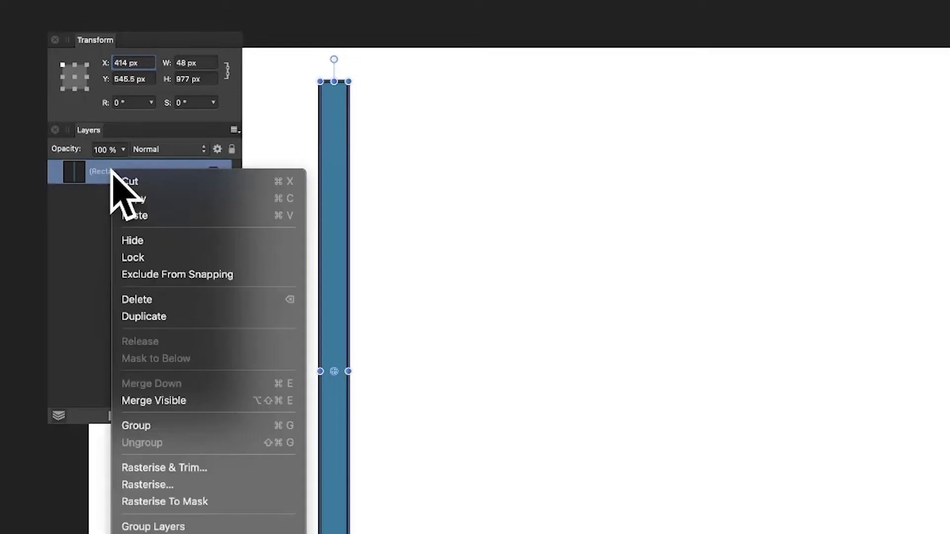
left_click(149, 317)
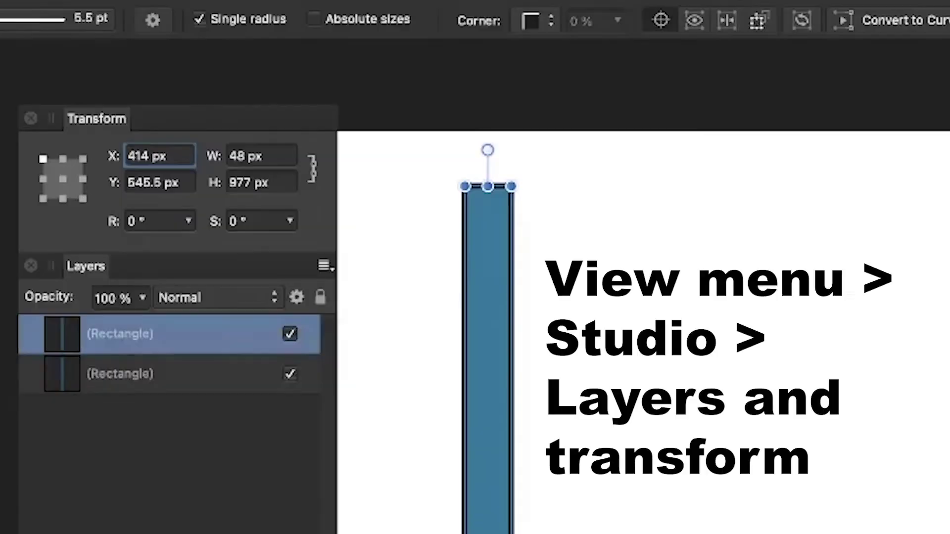
left_click(183, 158)
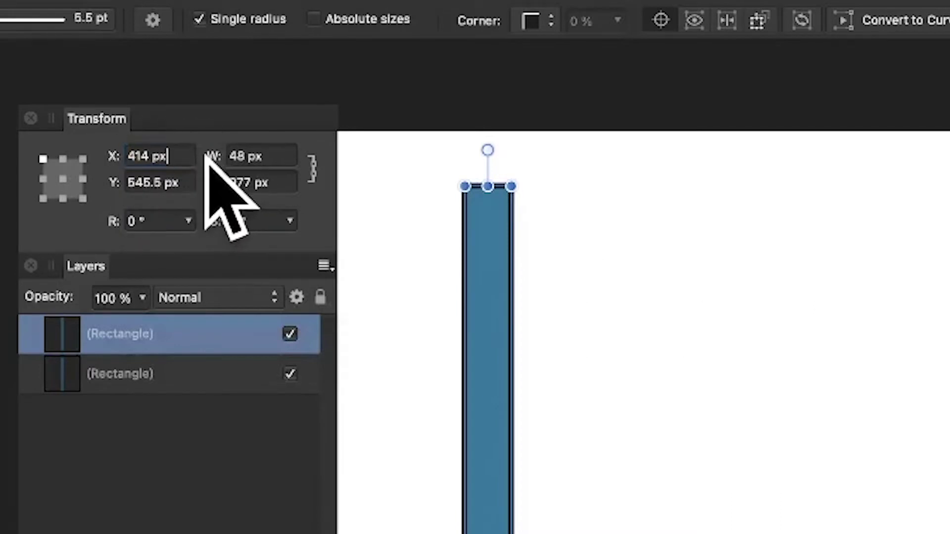
type("+")
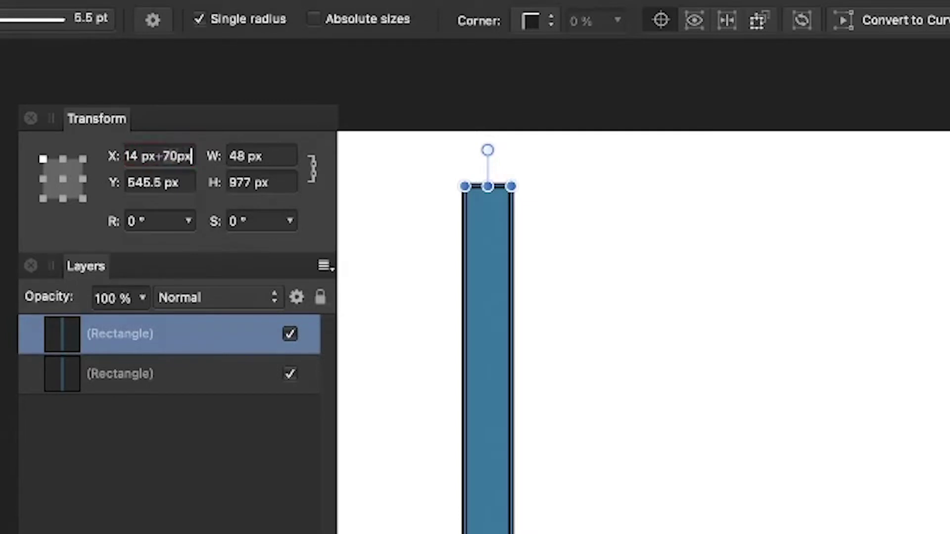
type("70px")
key("Return")
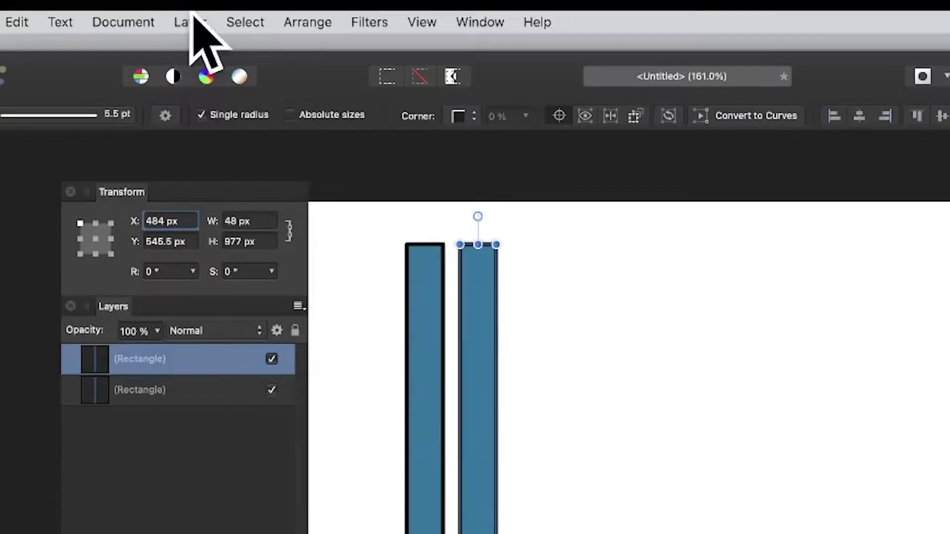
- Repeat Duplicate Selection with Cmd+J to add more bars spaced 70 px apart
left_click(192, 22)
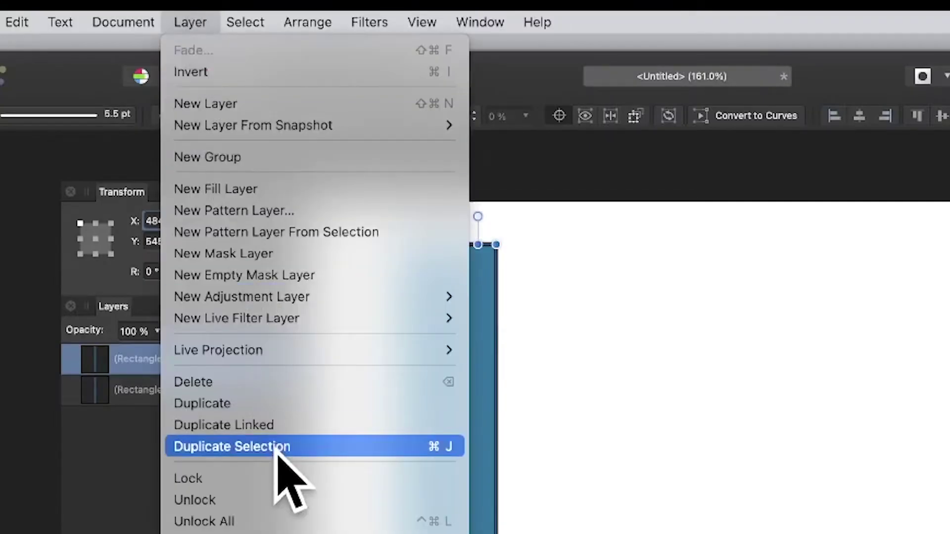
key("Escape")
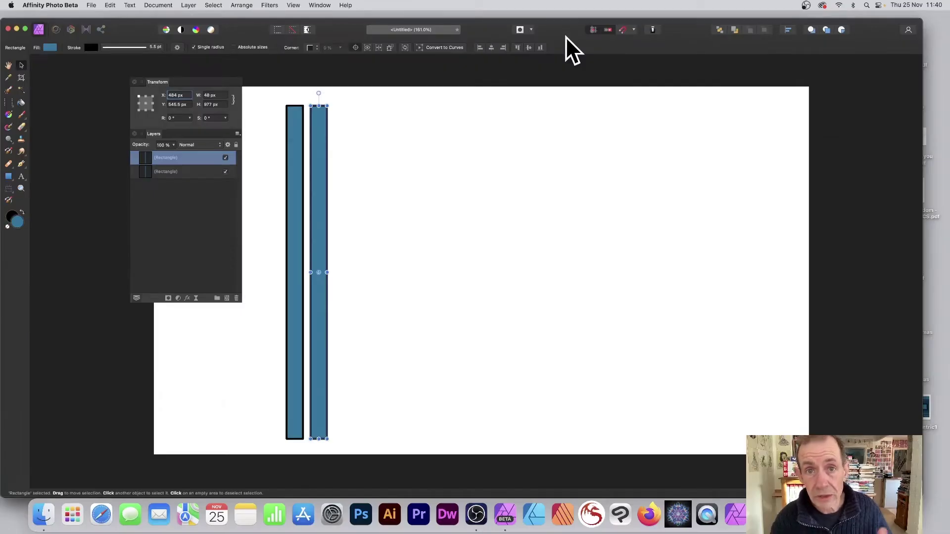
key("super+j")
key("super+j")
key("super+j")
key("super+j")
key("super+j")
key("super+j")
key("super+j")
key("super+j")
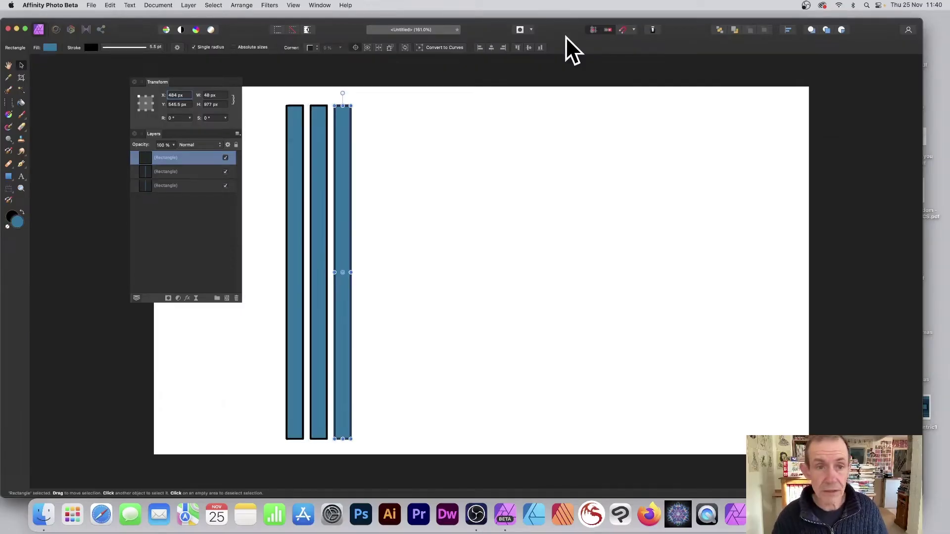
key("super+j")
key("super+j")
key("super+j")
key("super+j")
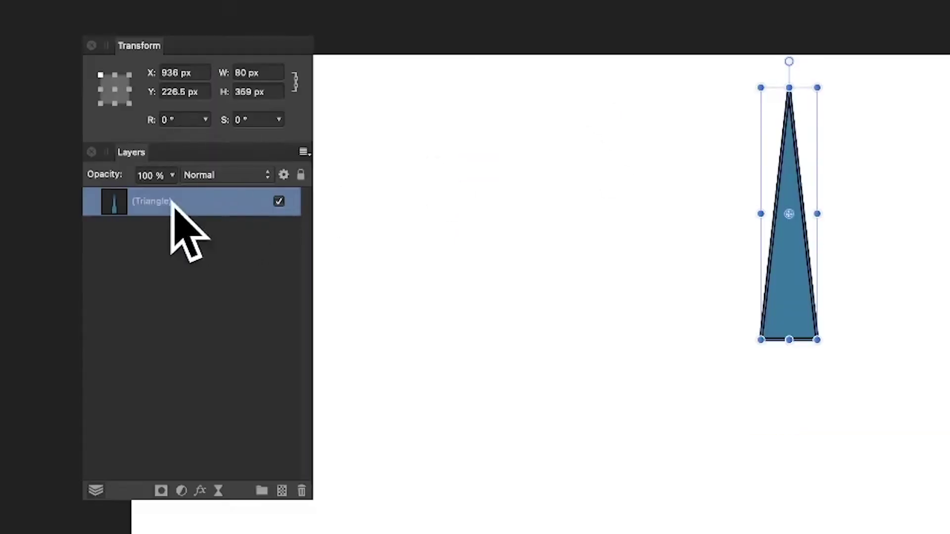
- Duplicate the triangle, move its pivot below the base, and rotate the copy -10°
right_click(171, 202)
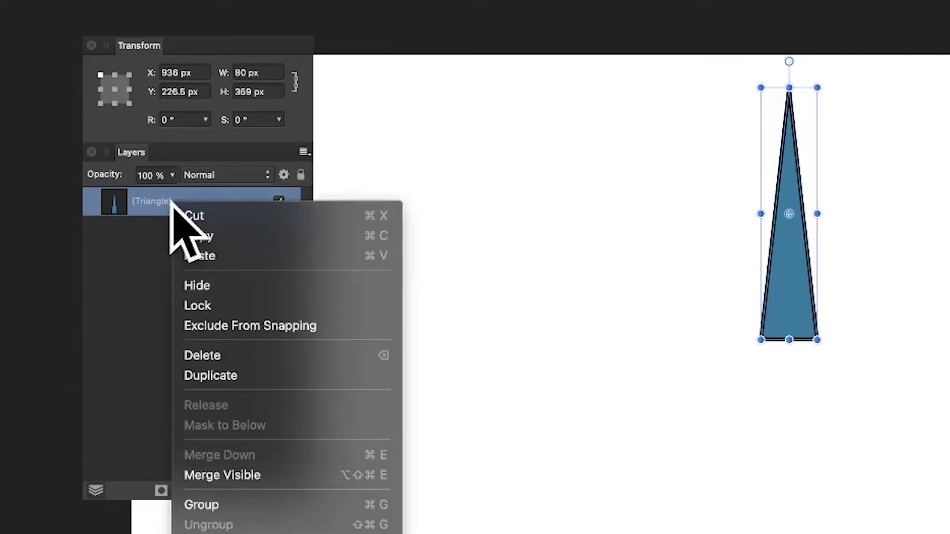
left_click(201, 378)
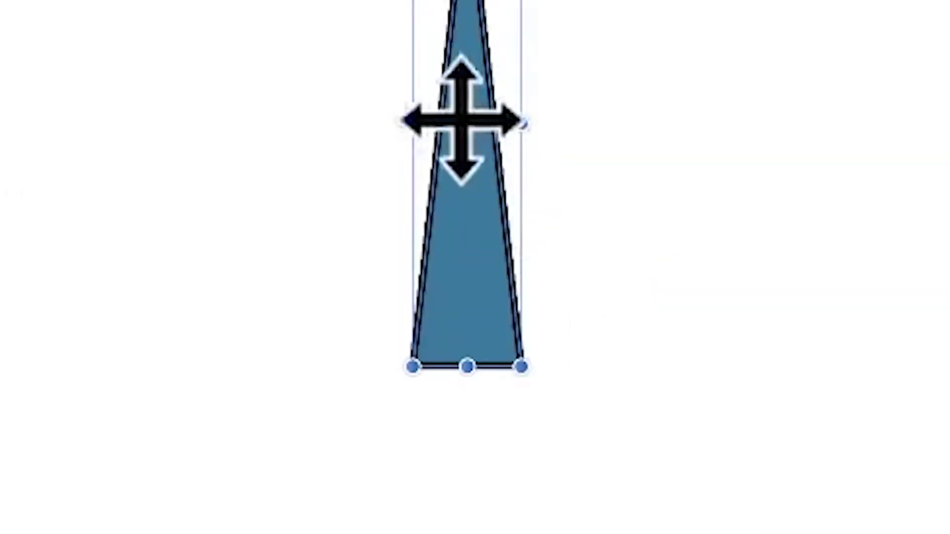
left_click_drag(469, 130, 460, 418)
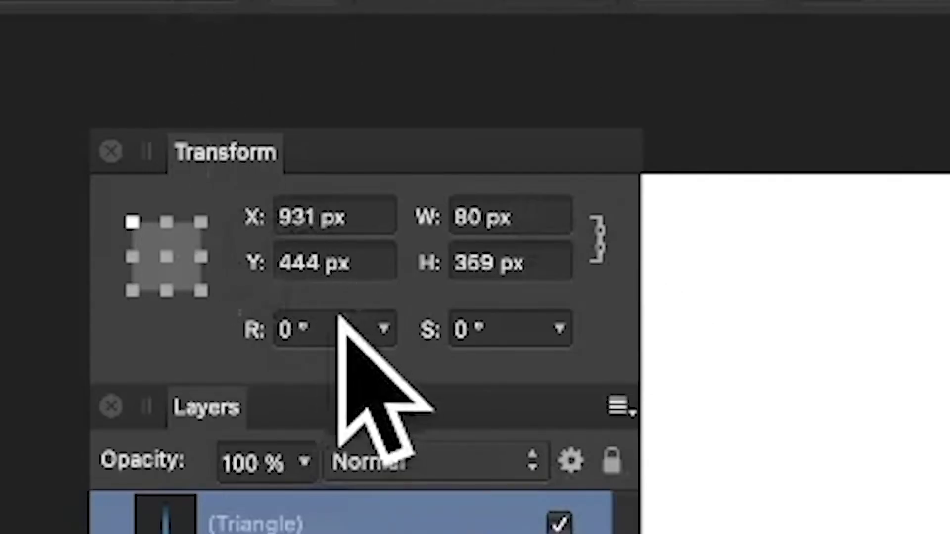
left_click(369, 317)
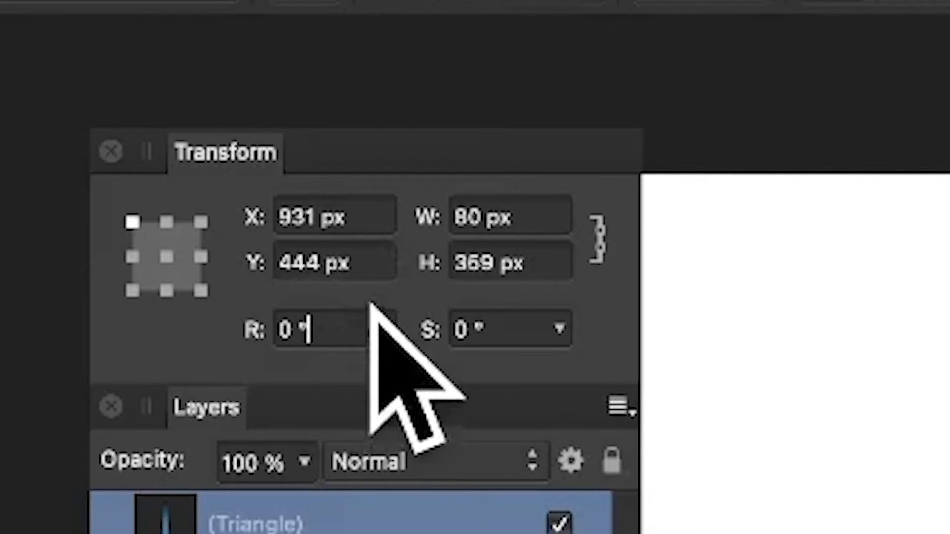
type("-10")
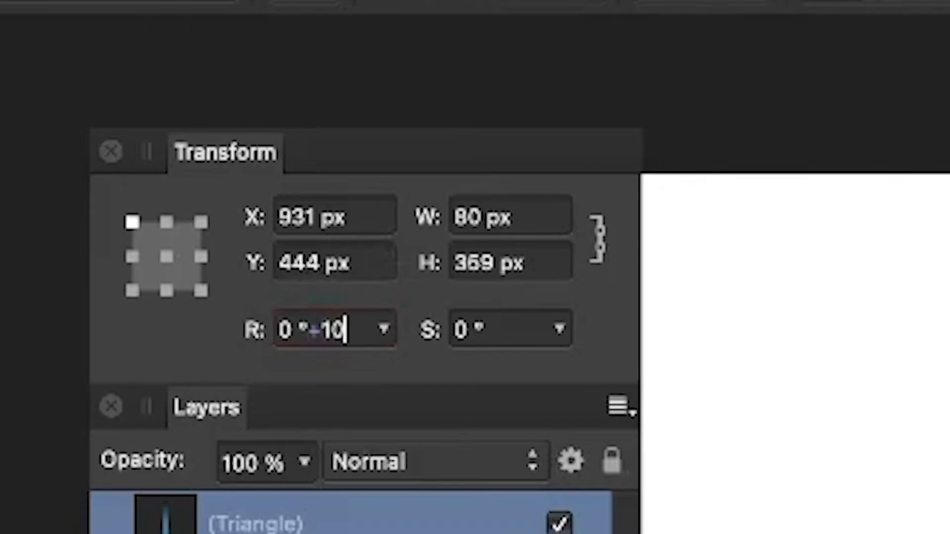
key("Return")
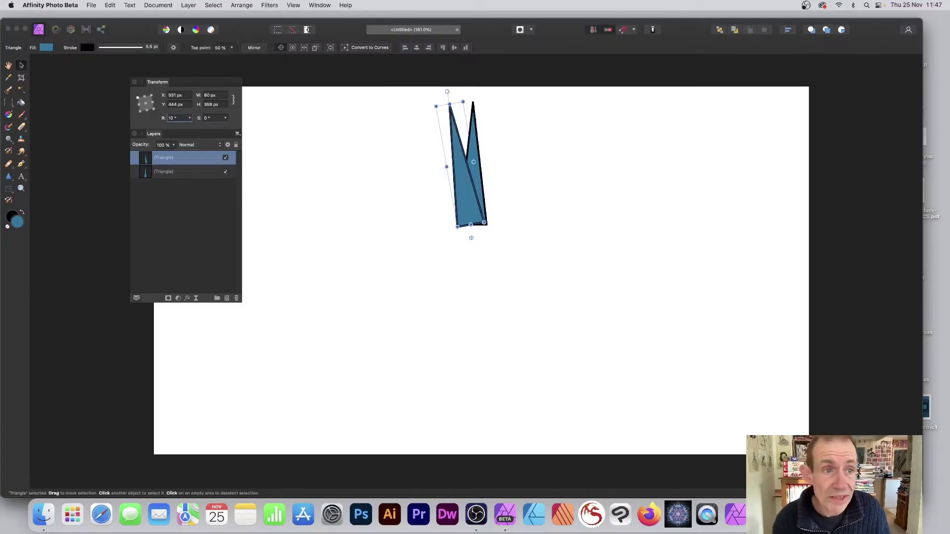
left_click(189, 6)
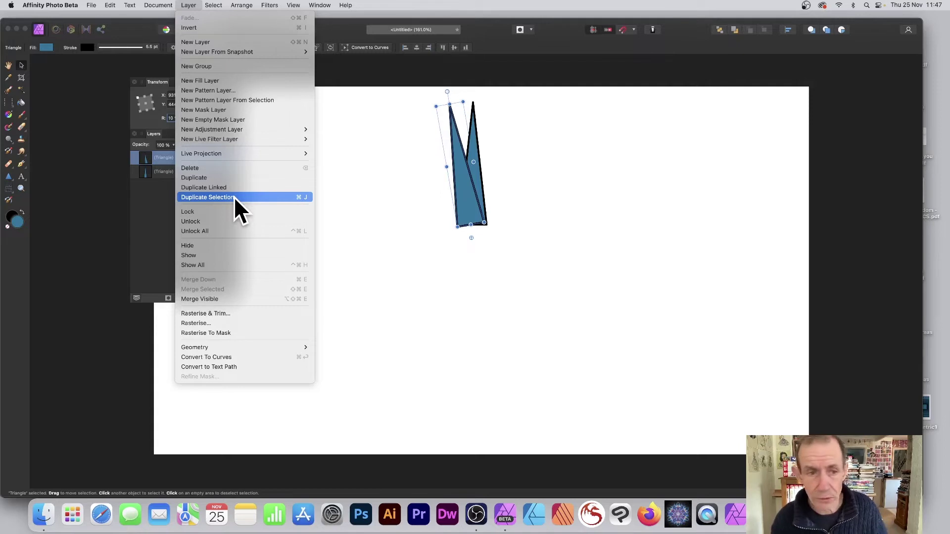
- Repeat the rotated duplicate until 37 triangles ring the circle, then marquee-select them all
left_click(233, 197)
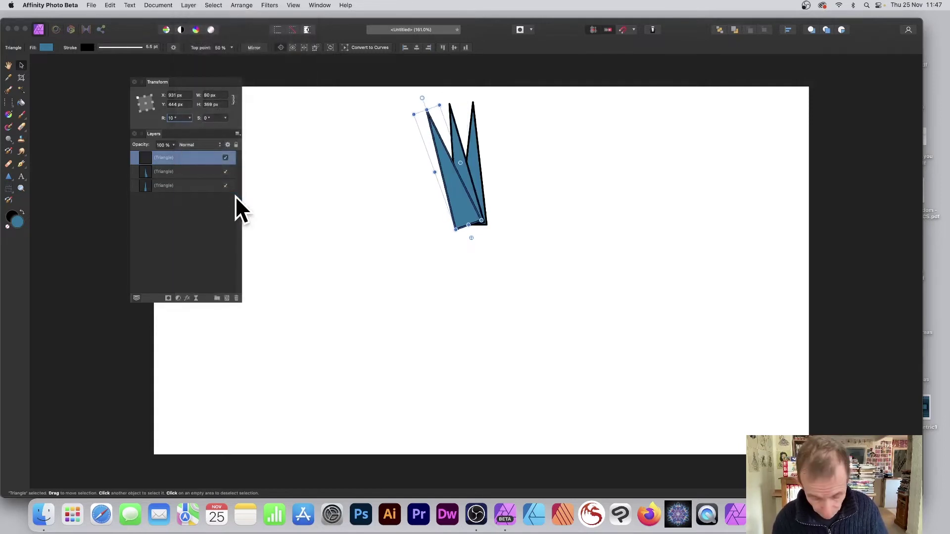
key("super+j")
key("super+j")
key("super+j")
key("super+j")
key("super+j")
key("super+j")
key("super+j")
key("super+j")
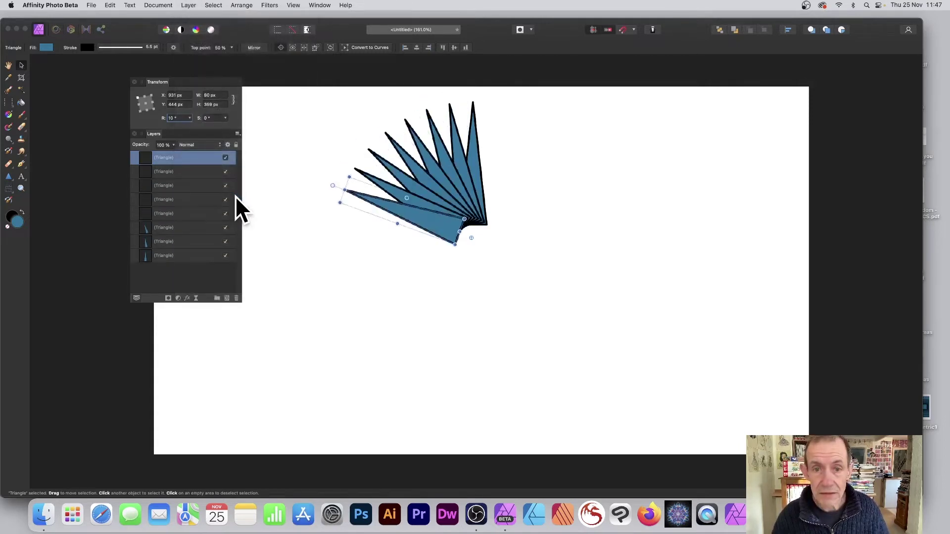
key("super+j")
key("super+j")
key("super+j")
key("super+j")
key("super+j")
key("super+j")
key("super+j")
key("super+j")
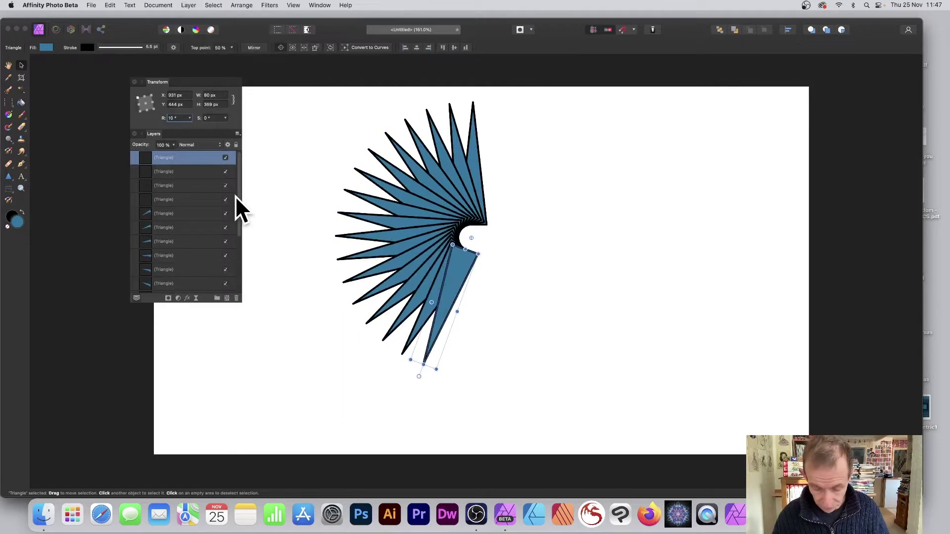
key("super+j")
key("super+j")
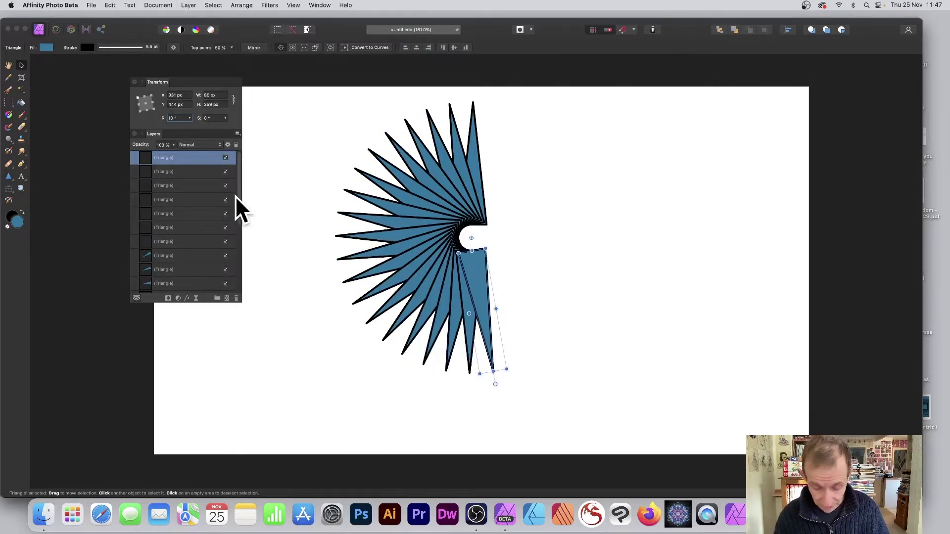
key("super+j")
key("super+j")
key("super+j")
key("super+j")
key("super+j")
key("super+j")
key("super+j")
key("super+j")
key("super+j")
key("super+j")
key("super+j")
key("super+j")
key("super+j")
key("super+j")
key("super+j")
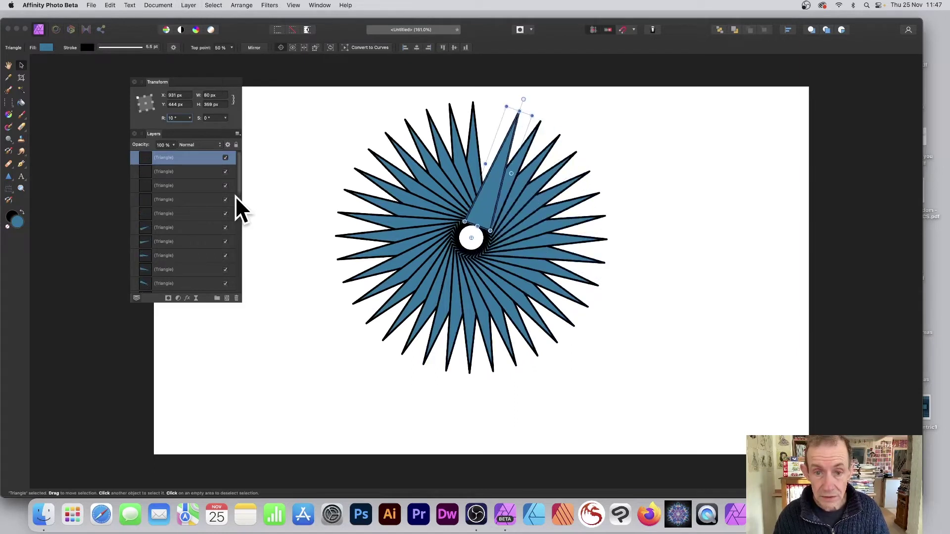
key("super+j")
key("super+j")
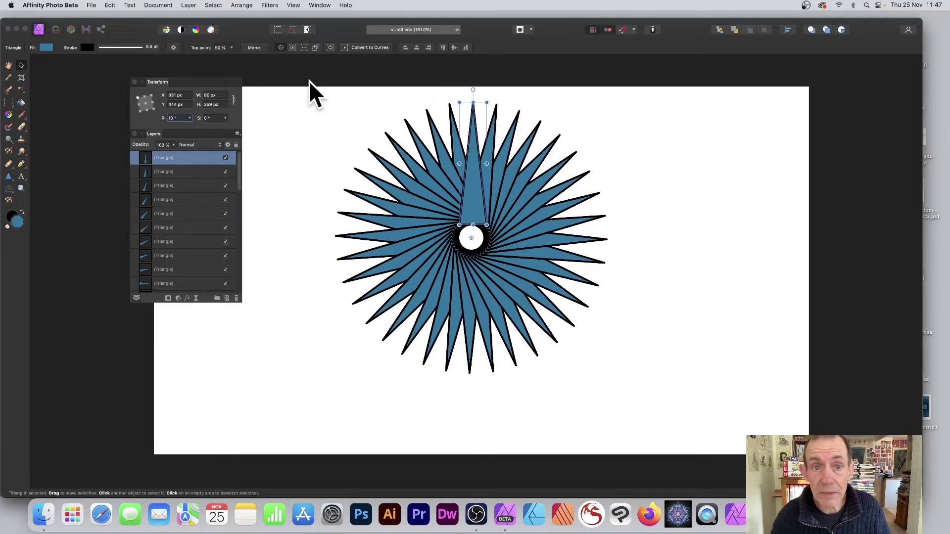
left_click_drag(305, 85, 680, 395)
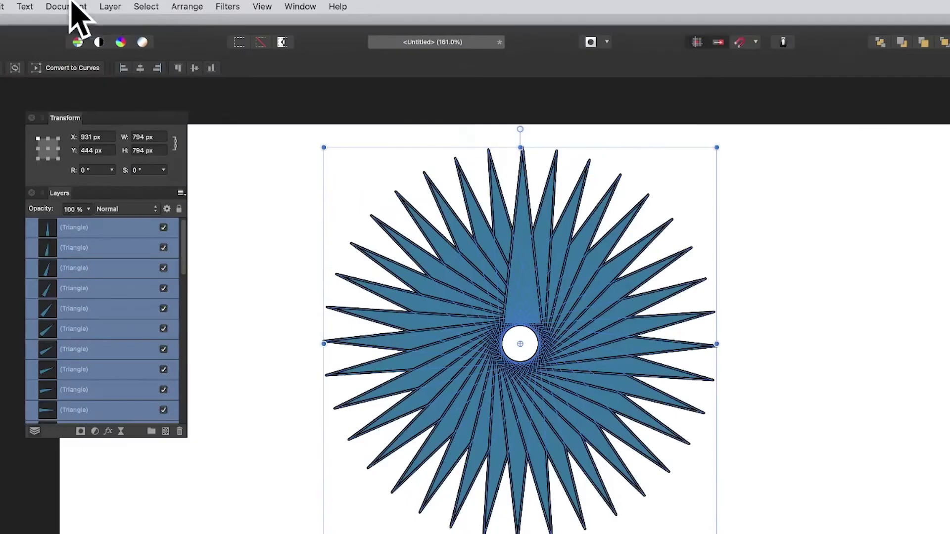
- Combine all selected triangles into one shape with Layer > Geometry > Add
left_click(188, 5)
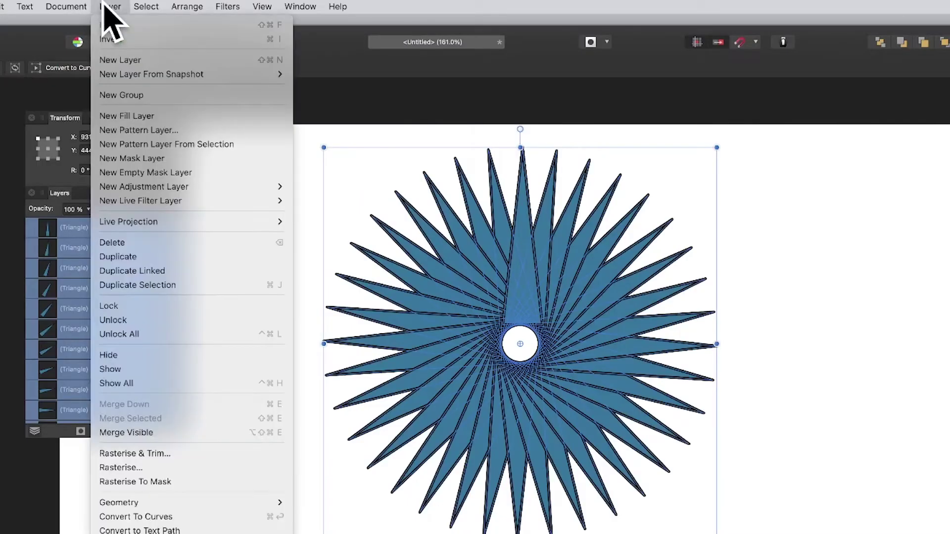
mouse_move(142, 503)
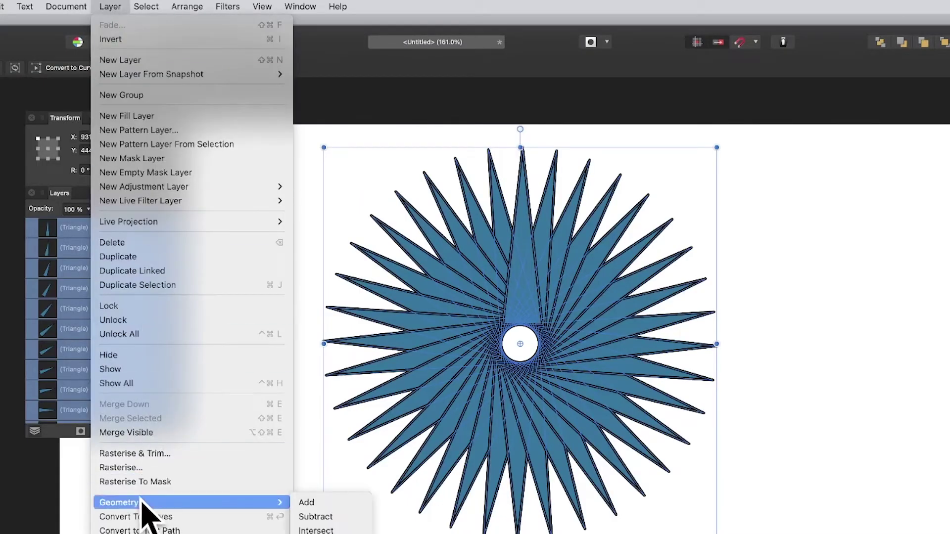
left_click(316, 506)
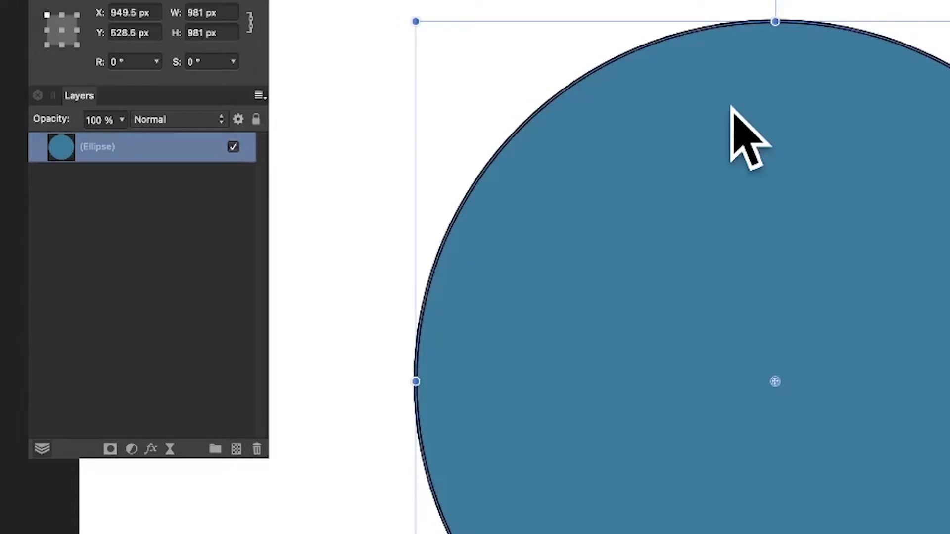
- Duplicate the circle, shrink it 10% with W/H linked, and repeat for seven concentric circles
right_click(117, 146)
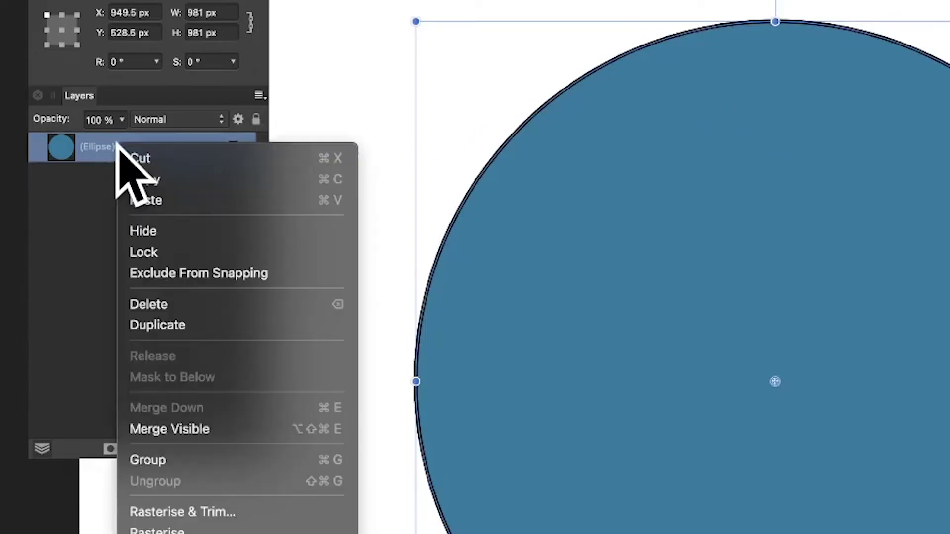
left_click(163, 325)
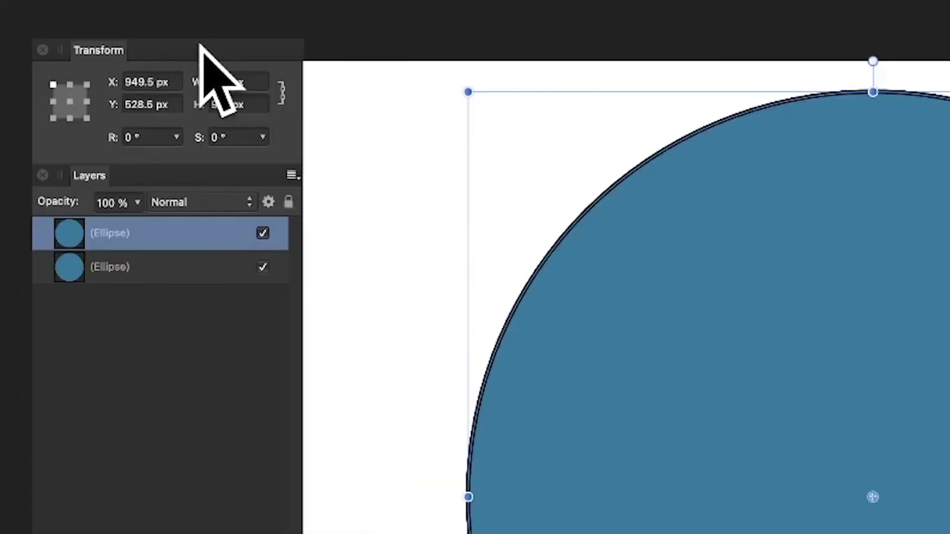
left_click(250, 82)
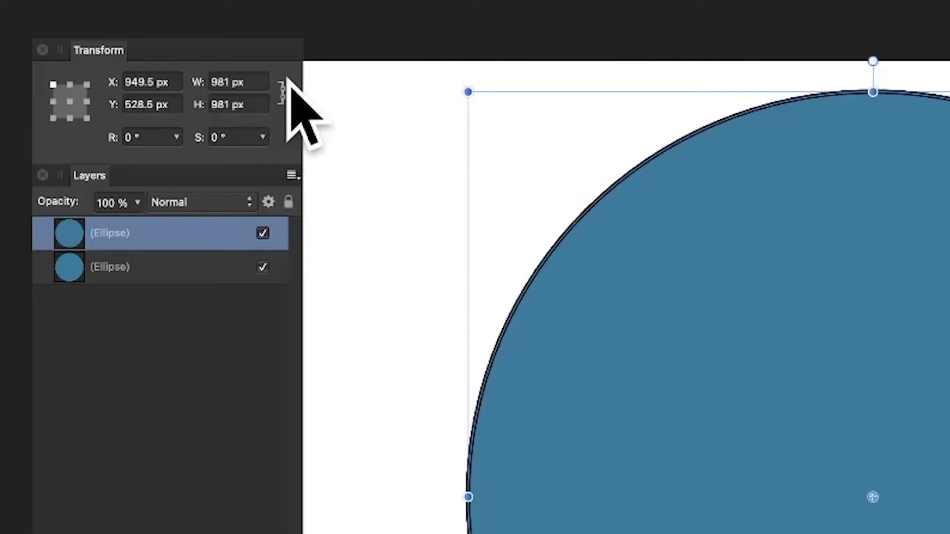
left_click(249, 83)
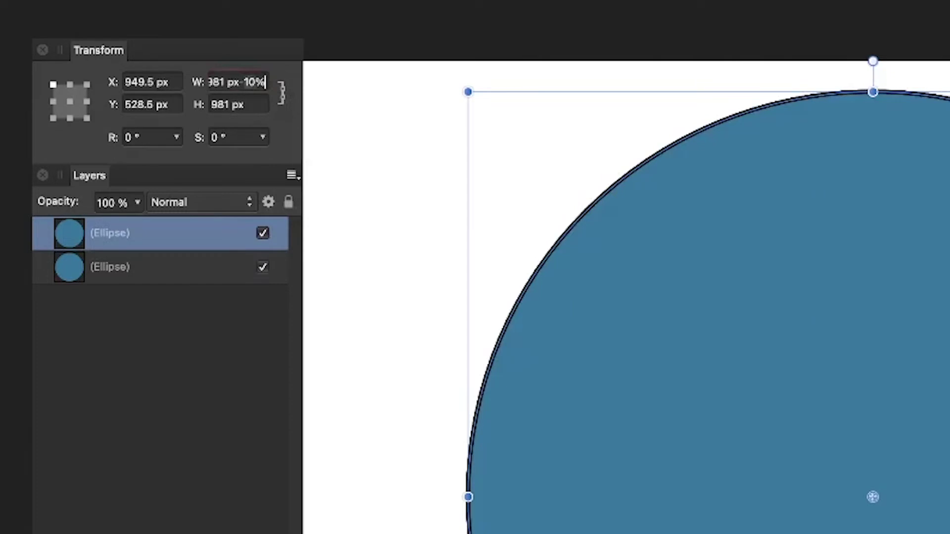
key("Return")
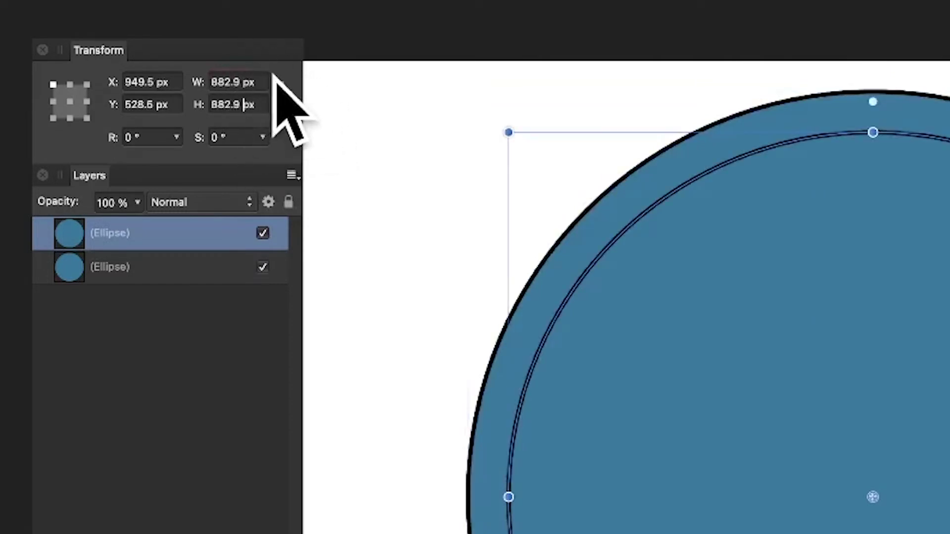
left_click(244, 104)
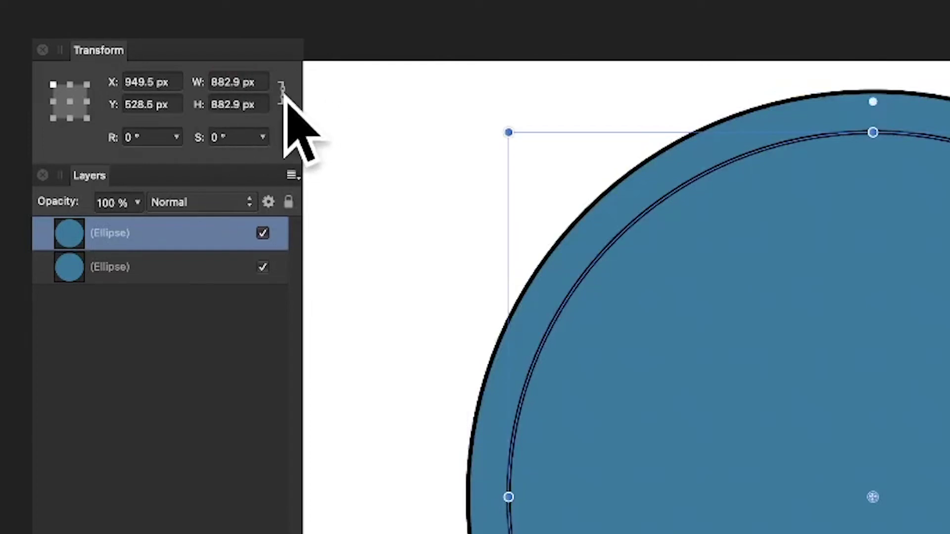
left_click(283, 92)
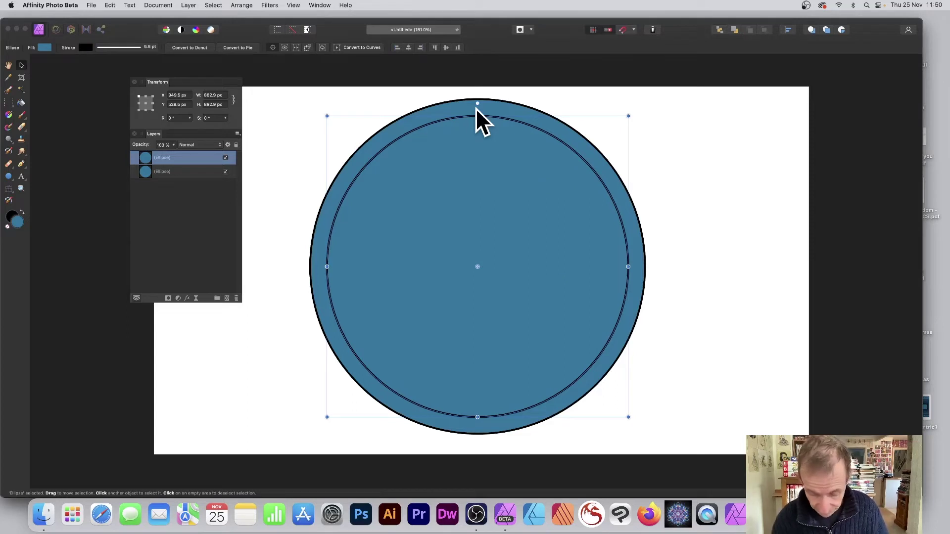
key("super+j")
key("super+j")
key("super+j")
key("super+j")
key("super+j")
key("super+j")
key("super+j")
key("super+j")
key("super+j")
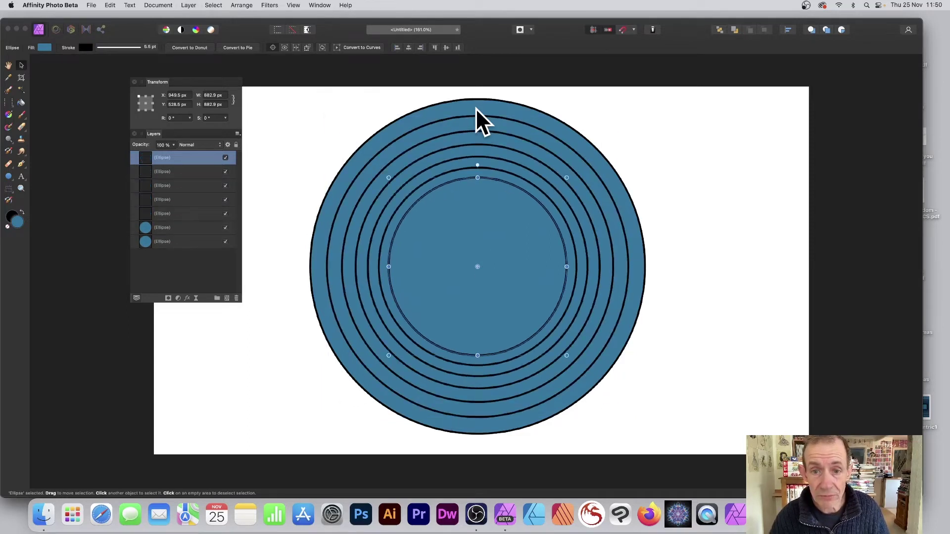
key("super+j")
key("super+j")
key("super+j")
key("super+j")
key("super+j")
key("super+j")
key("super+j")
key("super+j")
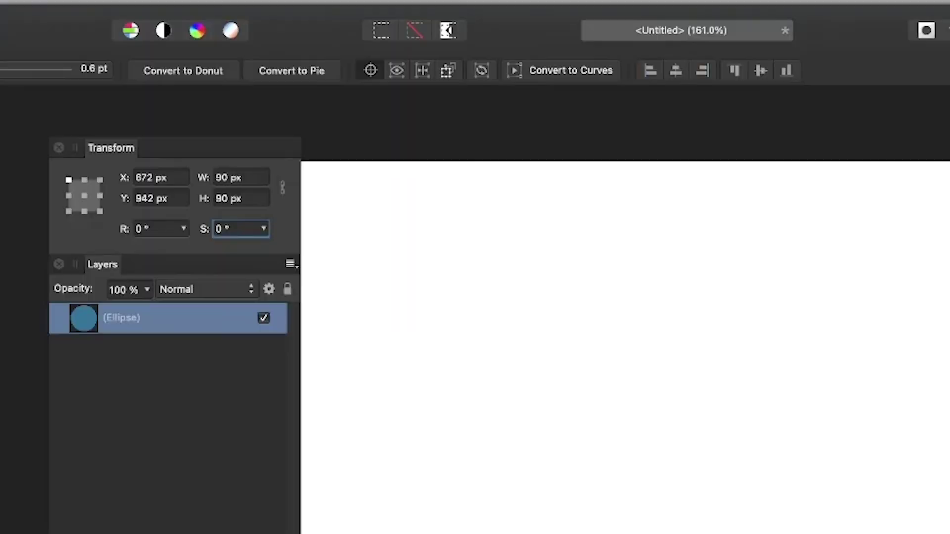
- Duplicate the small circle and offset the copy to X 605 px, Y 780 px
right_click(128, 317)
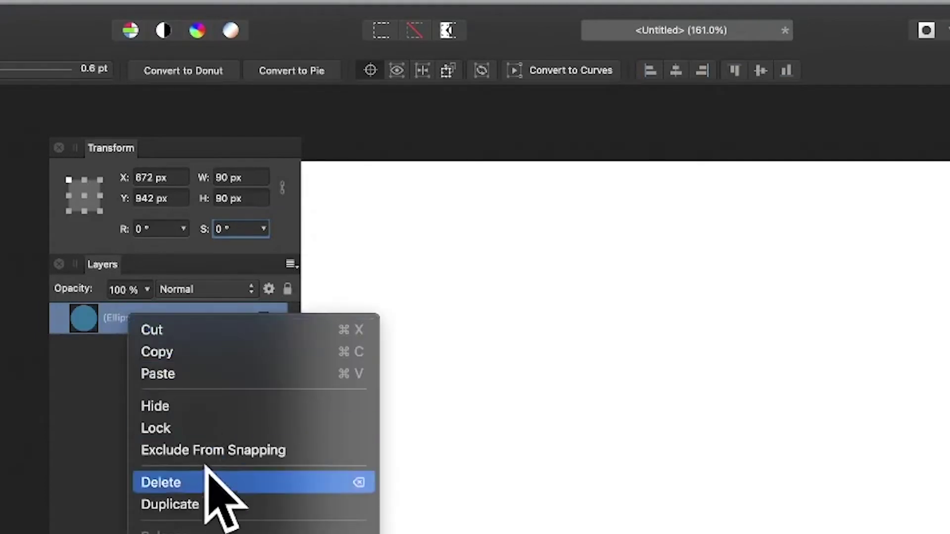
left_click(210, 504)
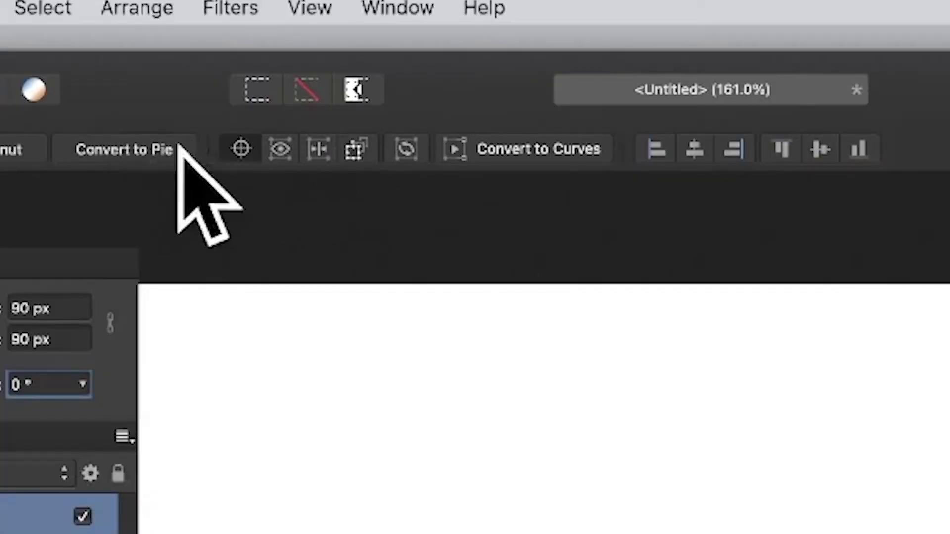
left_click(241, 148)
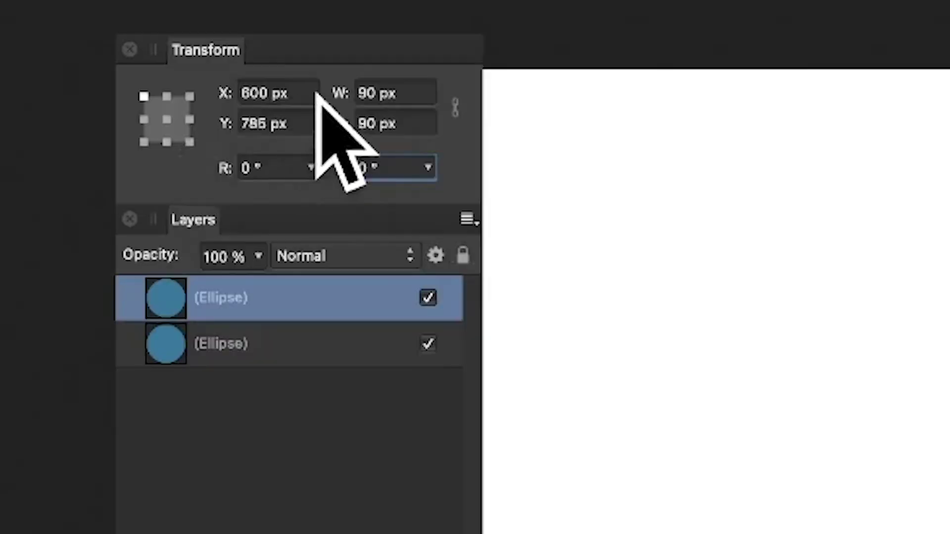
left_click(310, 94)
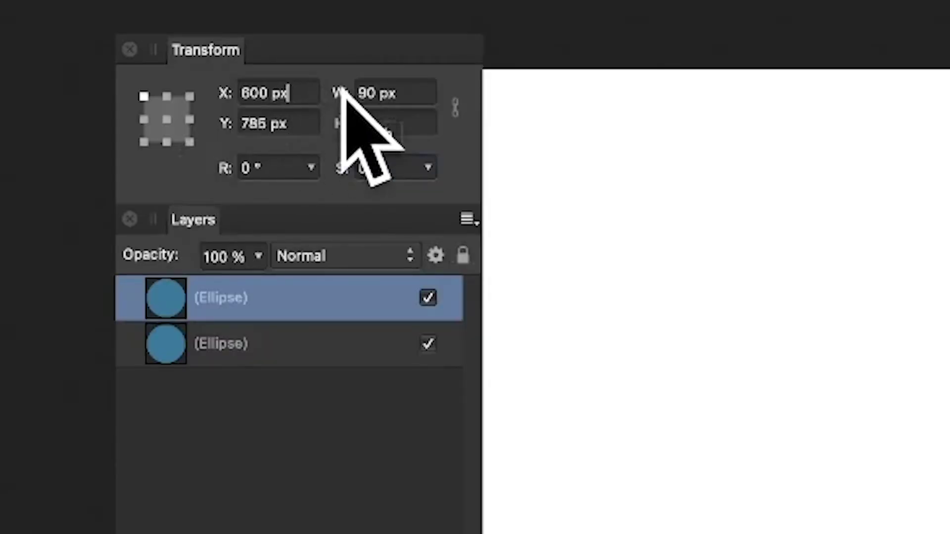
type("+")
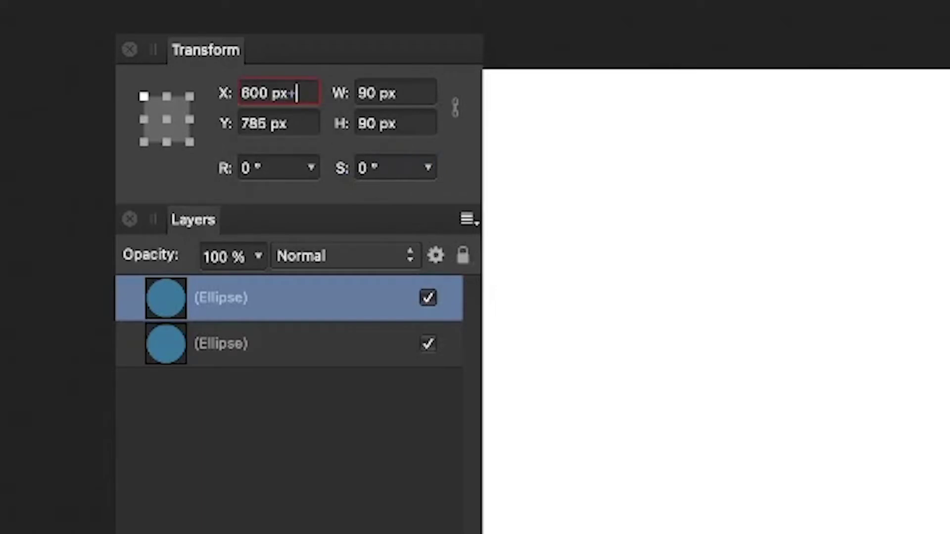
type("5")
left_click(297, 122)
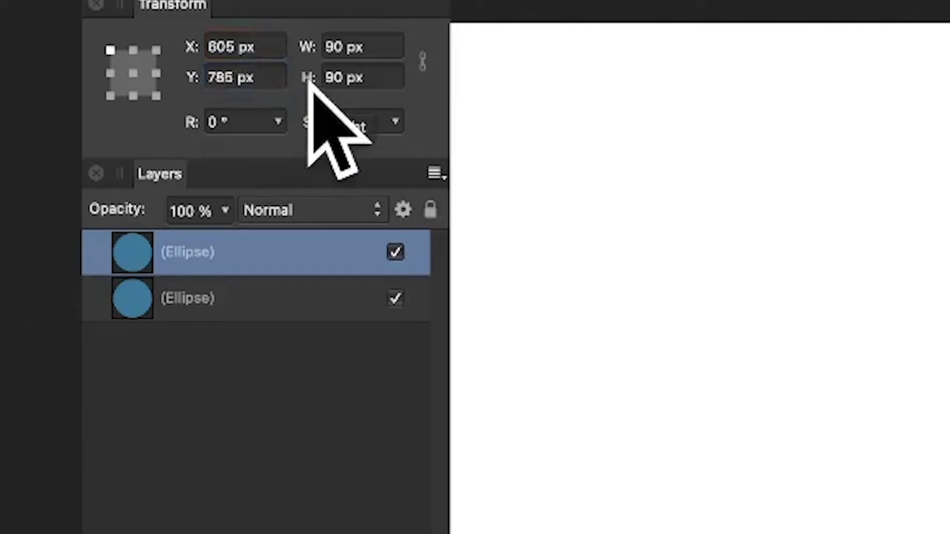
type("5")
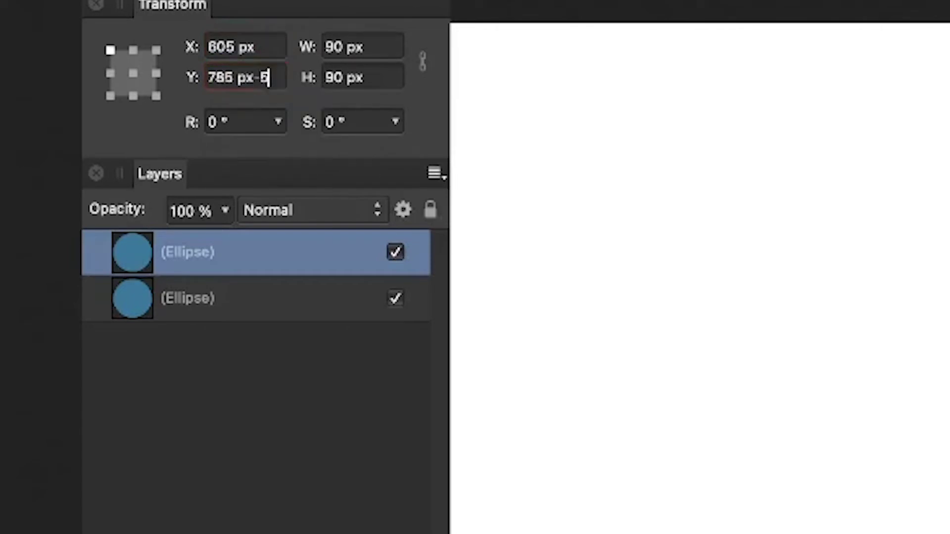
key("Tab")
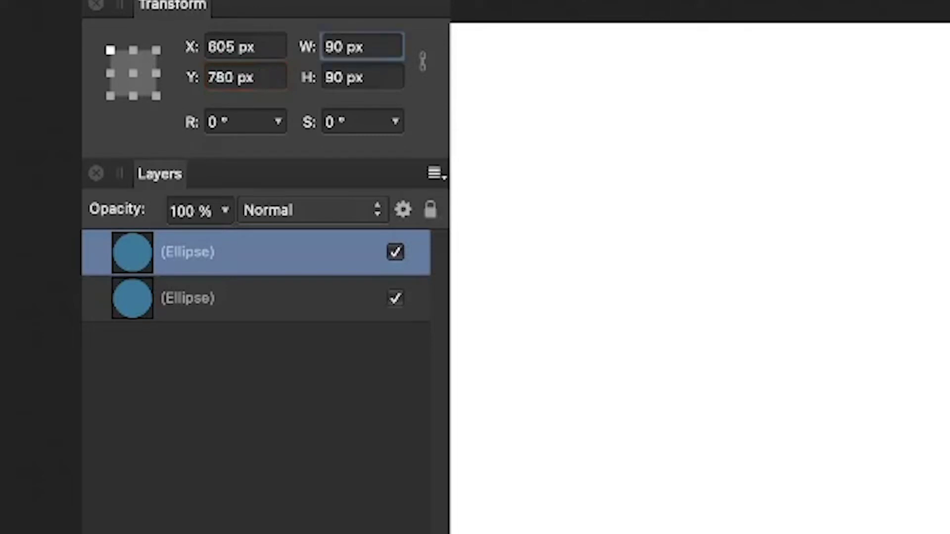
- Shrink the copy's width and height by 0.5% and rotate it 2°
left_click(415, 41)
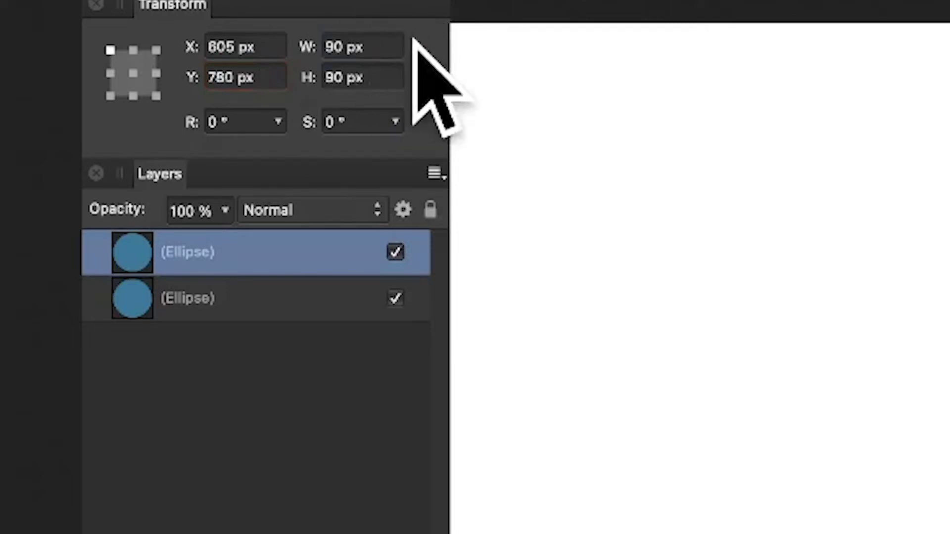
type("-")
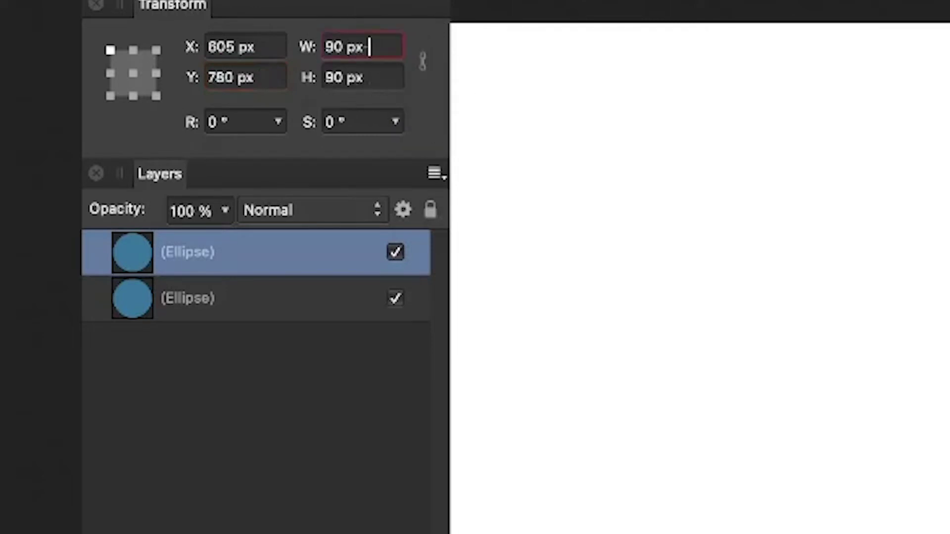
type("0.")
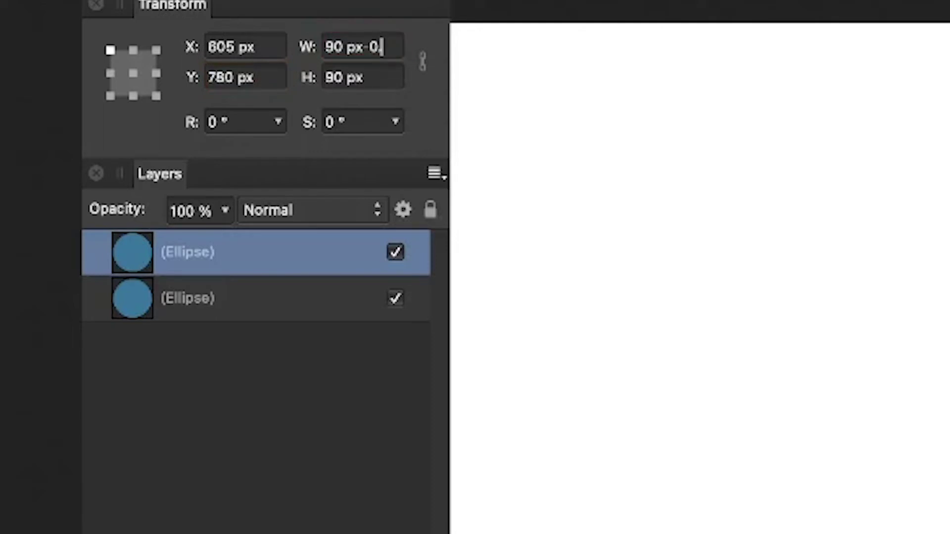
type("5%")
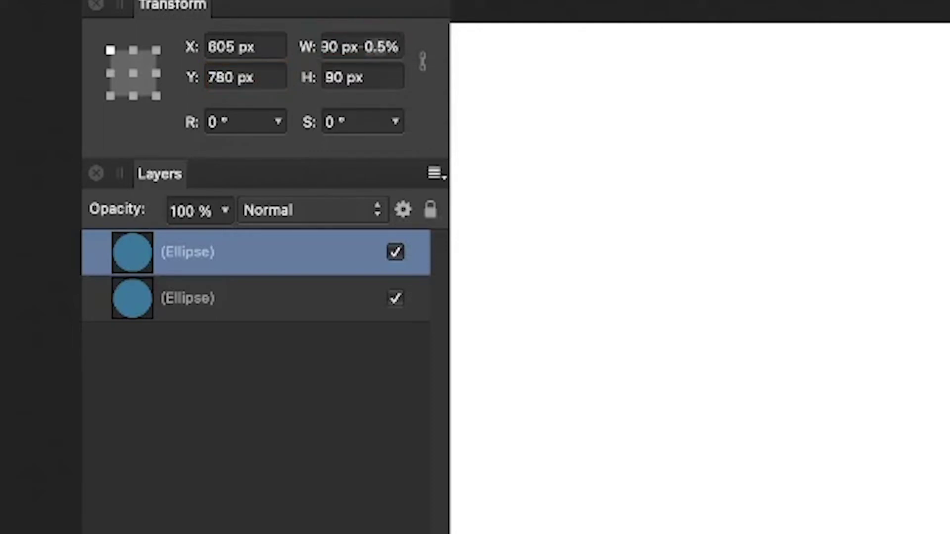
left_click(391, 75)
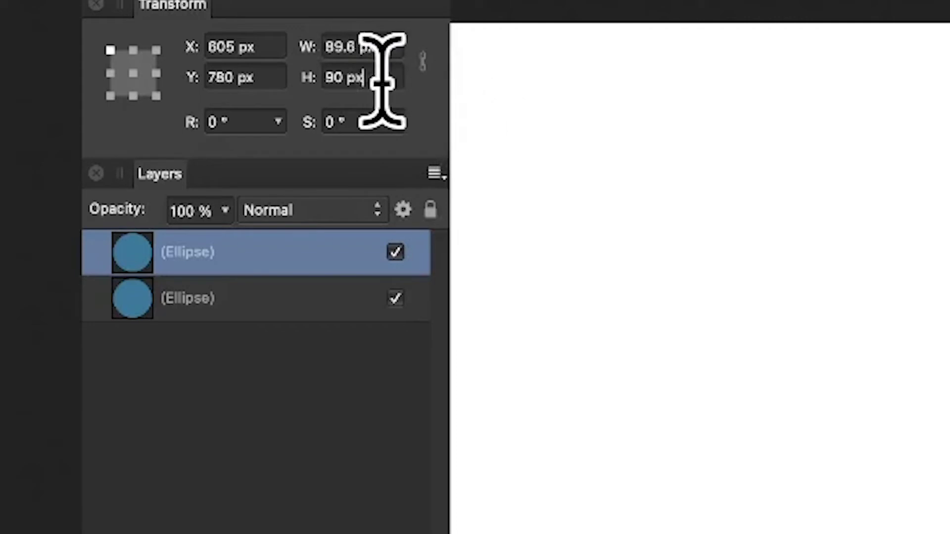
type("-0.5%")
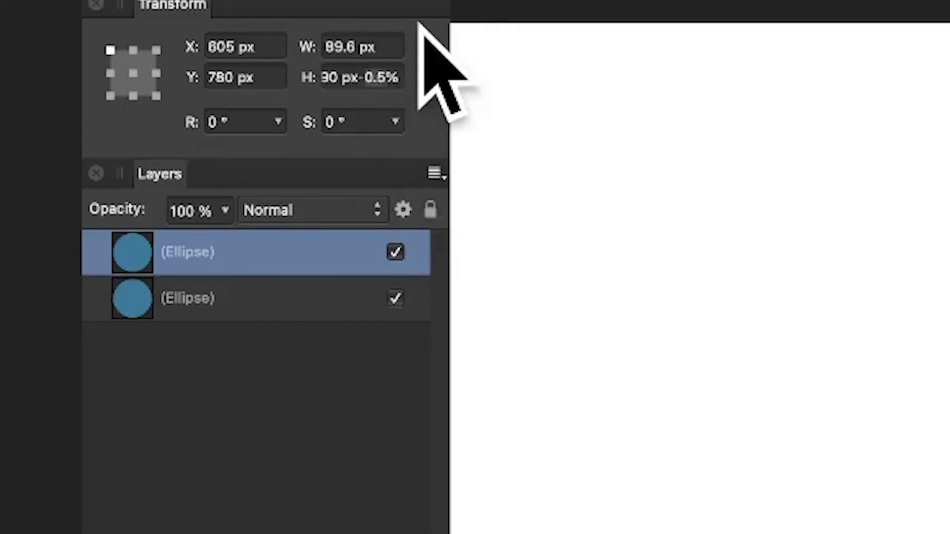
left_click(244, 124)
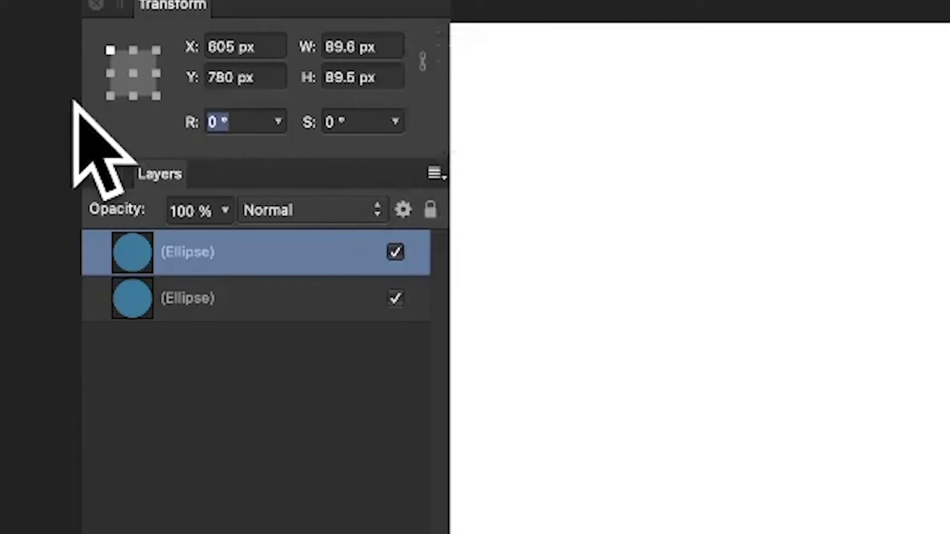
type("2")
key("Tab")
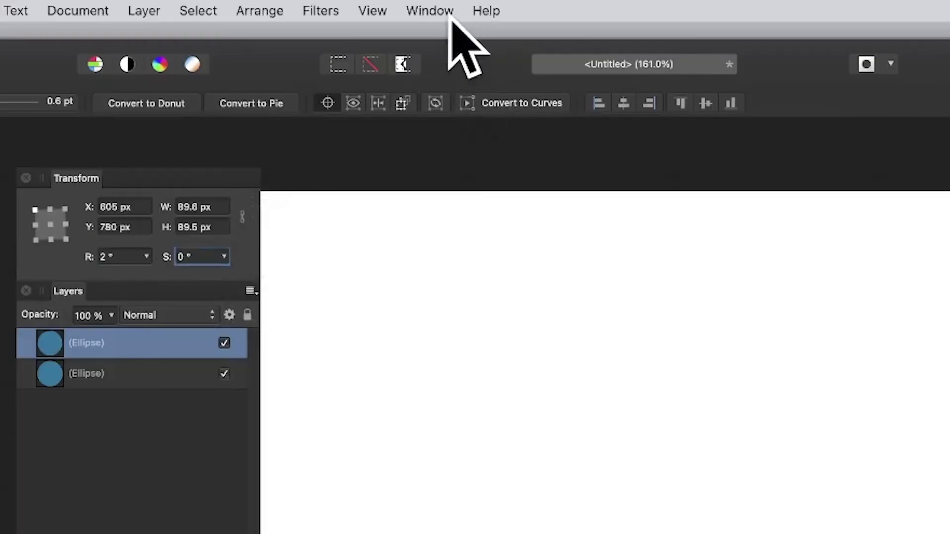
- Repeat Duplicate Selection many times so the shrinking circles curl into a spiral
left_click(146, 10)
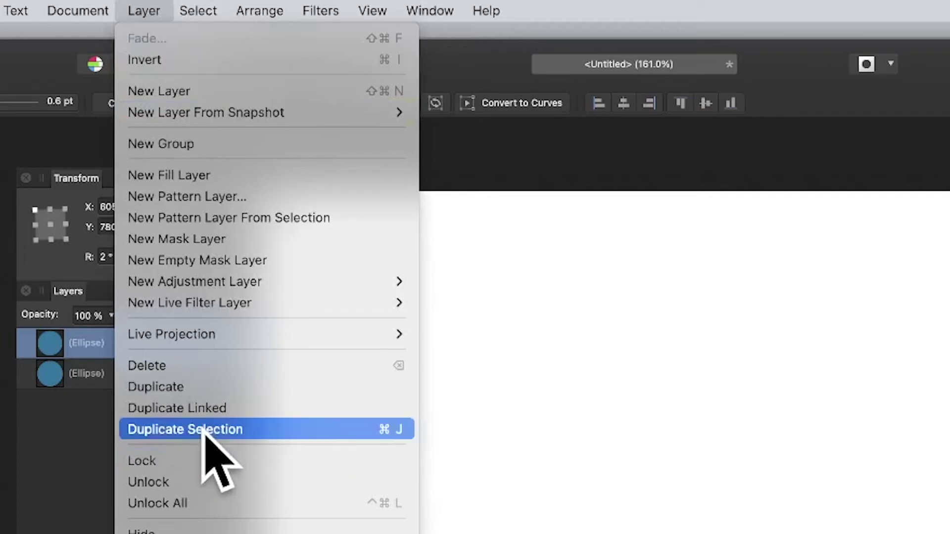
left_click(394, 428)
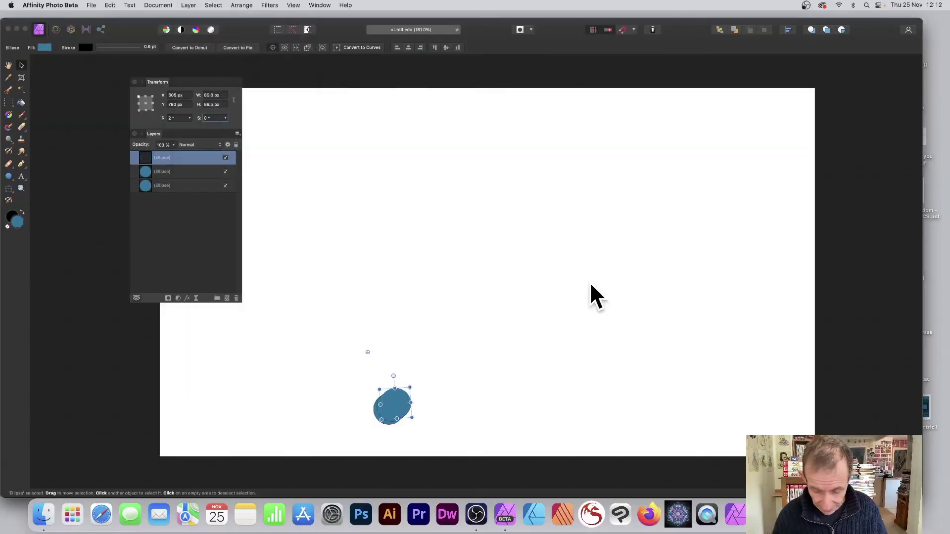
key("super+j")
key("super+j")
key("super+j")
key("super+j")
key("super+j")
key("super+j")
key("super+j")
key("super+j")
key("super+j")
key("super+j")
key("super+j")
key("super+j")
key("super+j")
key("super+j")
key("super+j")
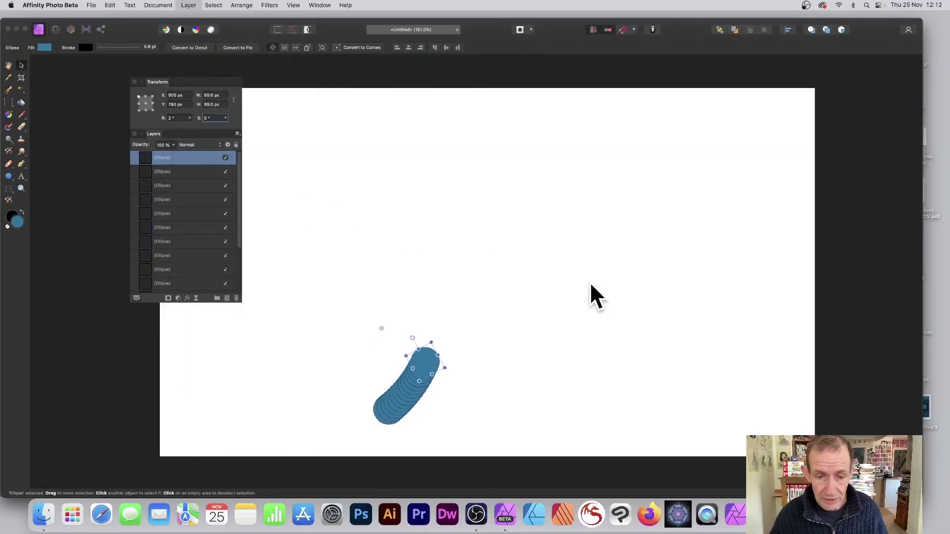
key("super+j")
key("super+j")
key("super+j")
key("super+j")
key("super+j")
key("super+j")
key("super+j")
key("super+j")
key("super+j")
key("super+j")
key("super+j")
key("super+j")
key("super+j")
key("super+j")
key("super+j")
key("super+j")
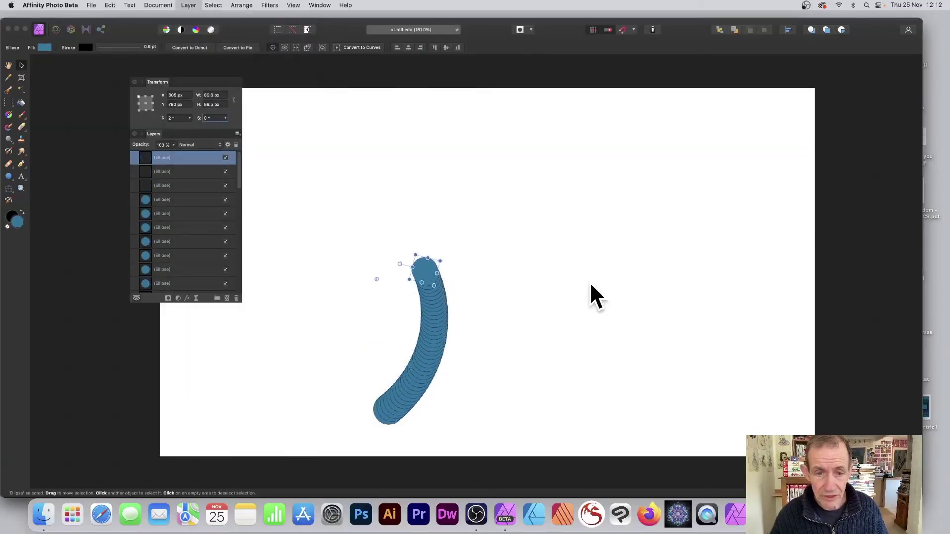
key("super+j")
key("super+j")
key("super+j")
key("super+j")
key("super+j")
key("super+j")
key("super+j")
key("super+j")
key("super+j")
key("super+j")
key("super+j")
key("super+j")
key("super+j")
key("super+j")
key("super+j")
key("super+j")
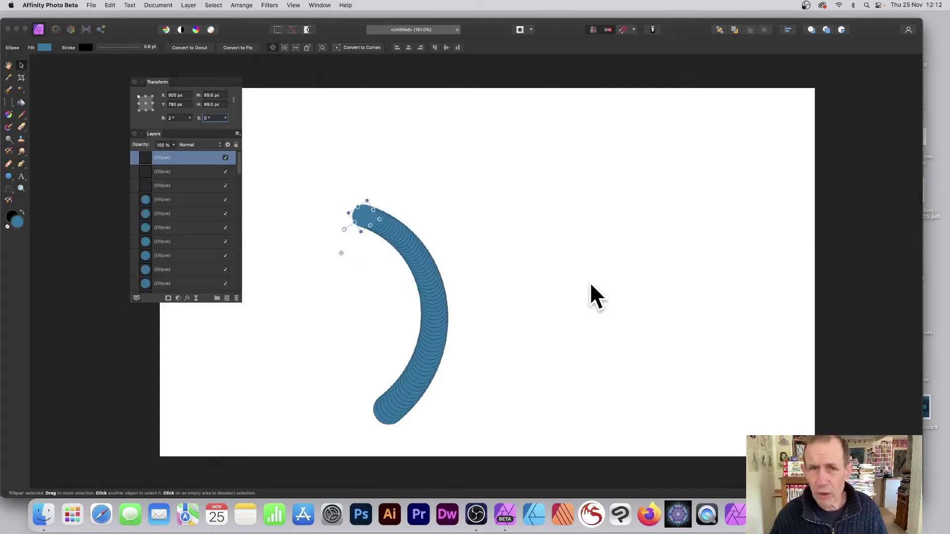
key("super+j")
key("super+j")
key("super+j")
key("super+j")
key("super+j")
key("super+j")
key("super+j")
key("super+j")
key("super+j")
key("super+j")
key("super+j")
key("super+j")
key("super+j")
key("super+j")
key("super+j")
key("super+j")
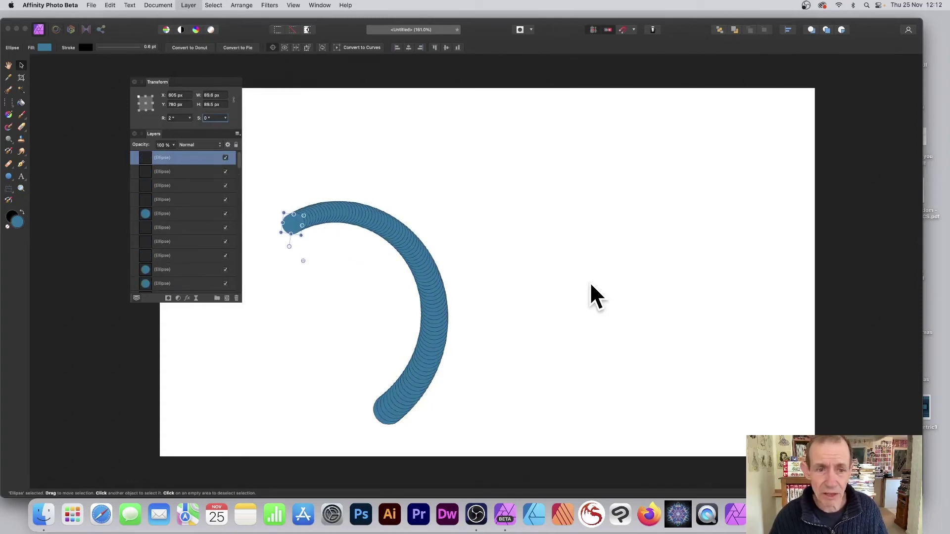
key("super+j")
key("super+j")
key("super+j")
key("super+j")
key("super+j")
key("super+j")
key("super+j")
key("super+j")
key("super+j")
key("super+j")
key("super+j")
key("super+j")
key("super+j")
key("super+j")
key("super+j")
key("super+j")
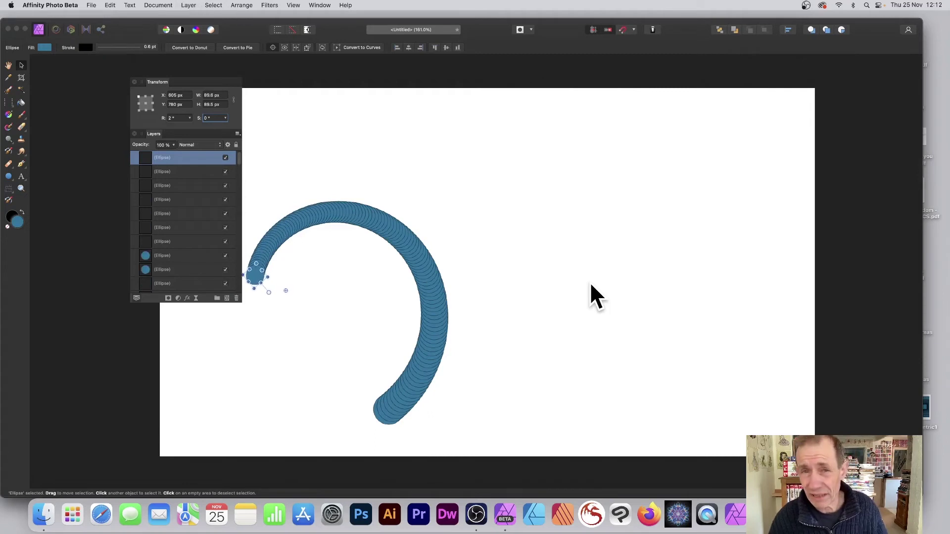
key("super+j")
key("super+j")
key("super+j")
key("super+j")
key("super+j")
key("super+j")
key("super+j")
key("super+j")
key("super+j")
key("super+j")
key("super+j")
key("super+j")
key("super+j")
key("super+j")
key("super+j")
key("super+j")
key("super+j")
key("super+j")
key("super+j")
key("super+j")
key("super+j")
key("super+j")
key("super+j")
key("super+j")
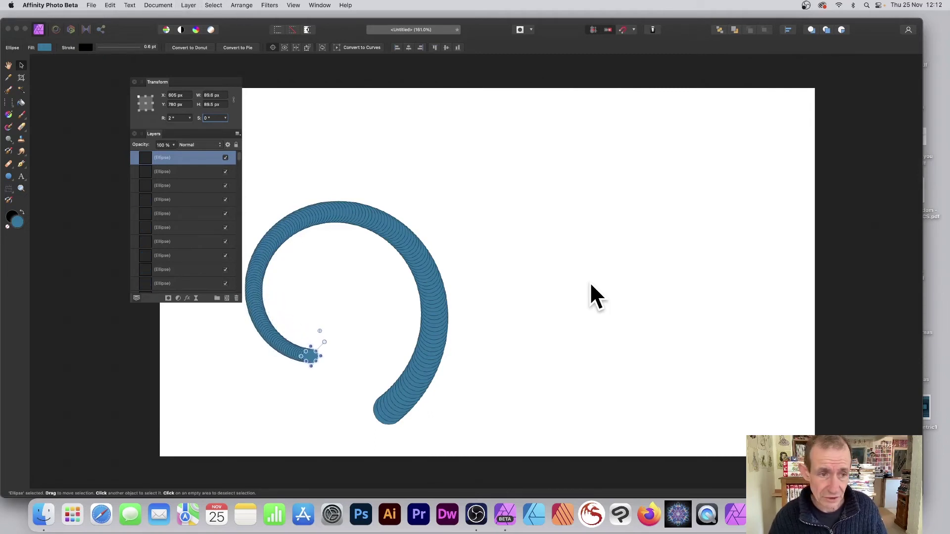
key("super+j")
key("super+j")
key("super+j")
key("super+j")
key("super+j")
key("super+j")
key("super+j")
key("super+j")
key("super+j")
key("super+j")
key("super+j")
key("super+j")
key("super+j")
key("super+j")
key("super+j")
key("super+j")
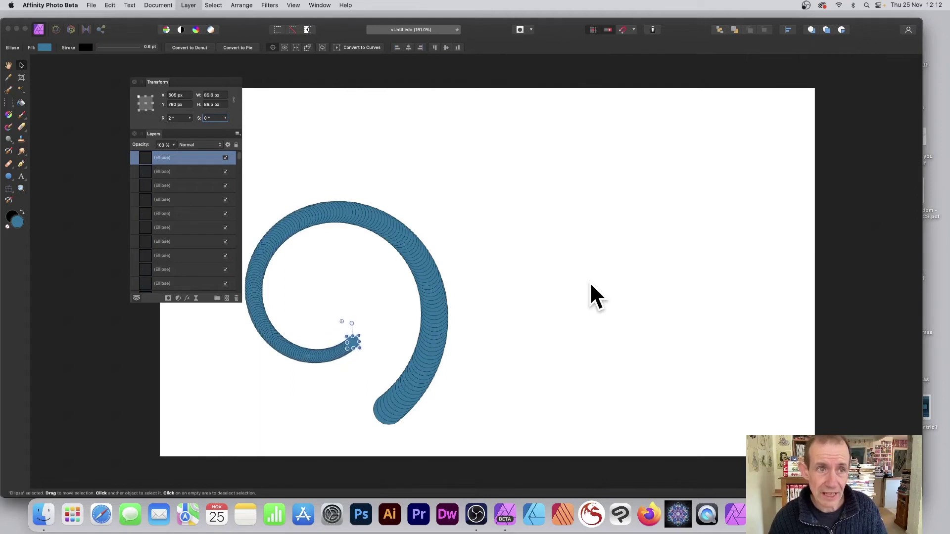
key("super+j")
key("super+j")
key("super+j")
key("super+j")
key("super+j")
key("super+j")
key("super+j")
key("super+j")
key("super+j")
key("super+j")
key("super+j")
key("super+j")
key("super+j")
key("super+j")
key("super+j")
key("super+j")
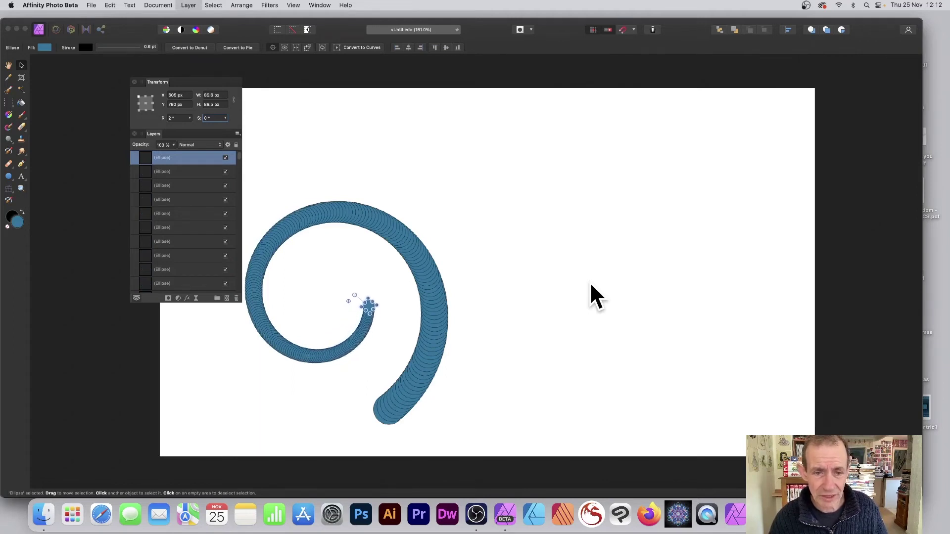
key("super+j")
key("super+j")
key("super+j")
key("super+j")
key("super+j")
key("super+j")
key("super+j")
key("super+j")
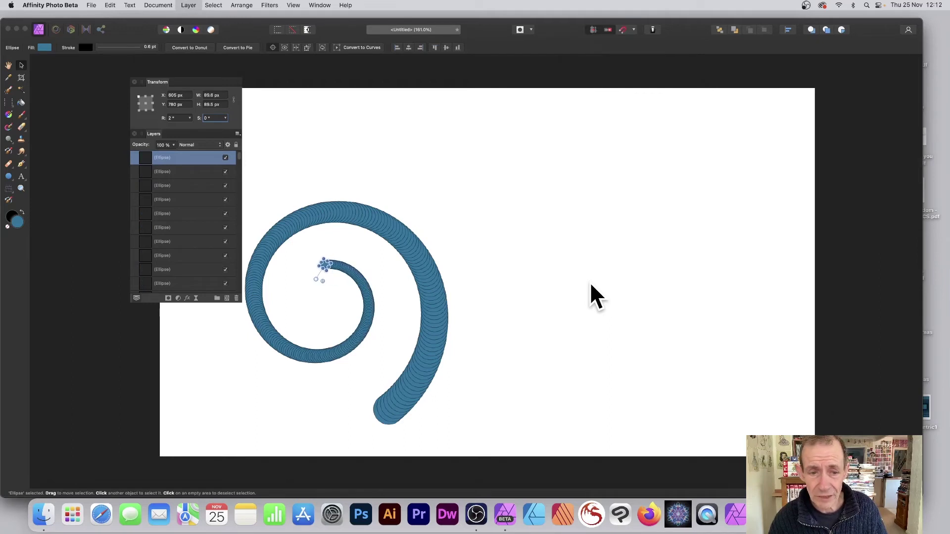
key("super+j")
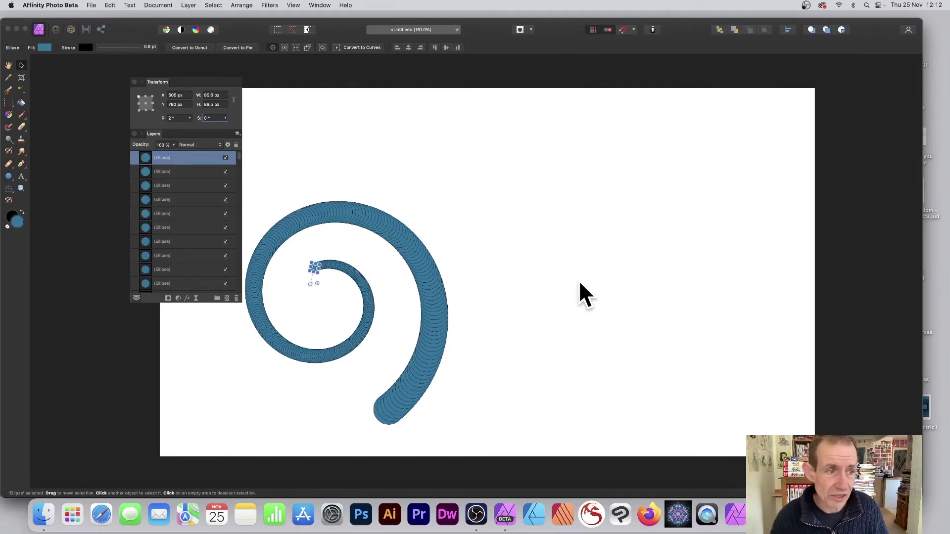
- Deselect the spiral with the Move Tool and move the floating panels aside
left_click(22, 65)
left_click(381, 170)
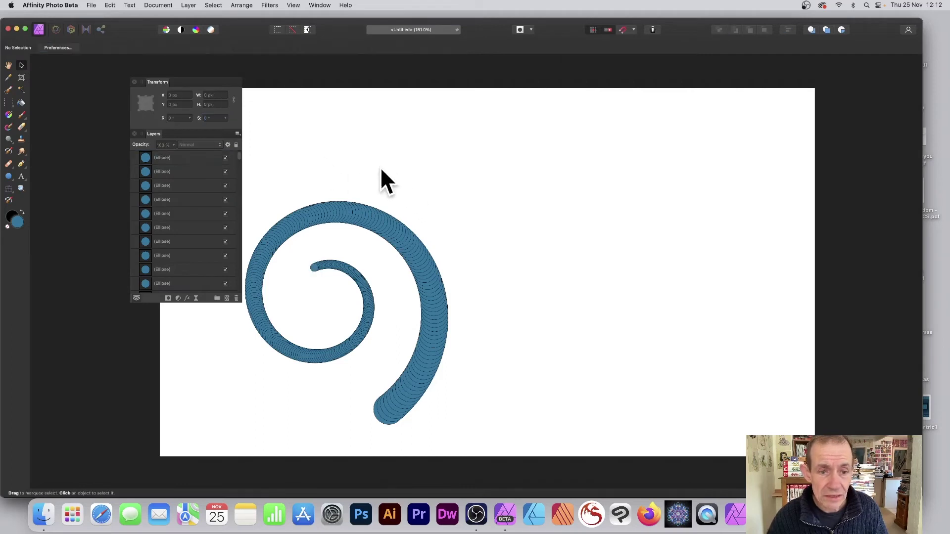
left_click_drag(198, 83, 159, 82)
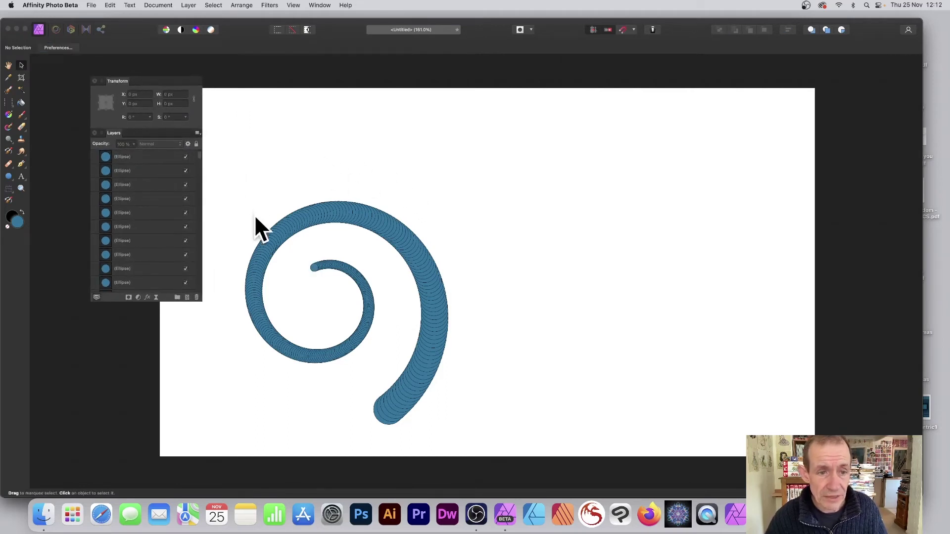
- Marquee-select all spiral circles, merge them with Geometry > Add, and switch to the Node Tool
left_click_drag(228, 170, 499, 447)
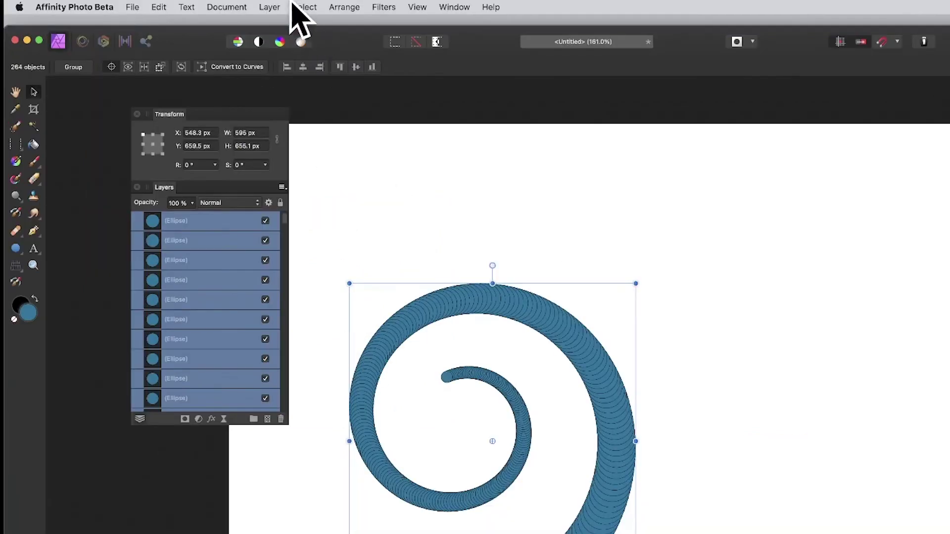
left_click(271, 8)
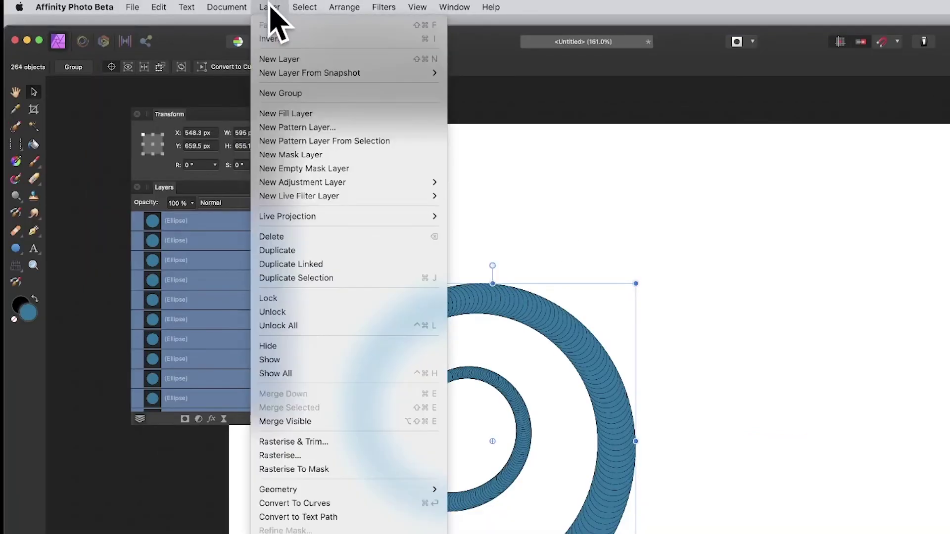
mouse_move(310, 492)
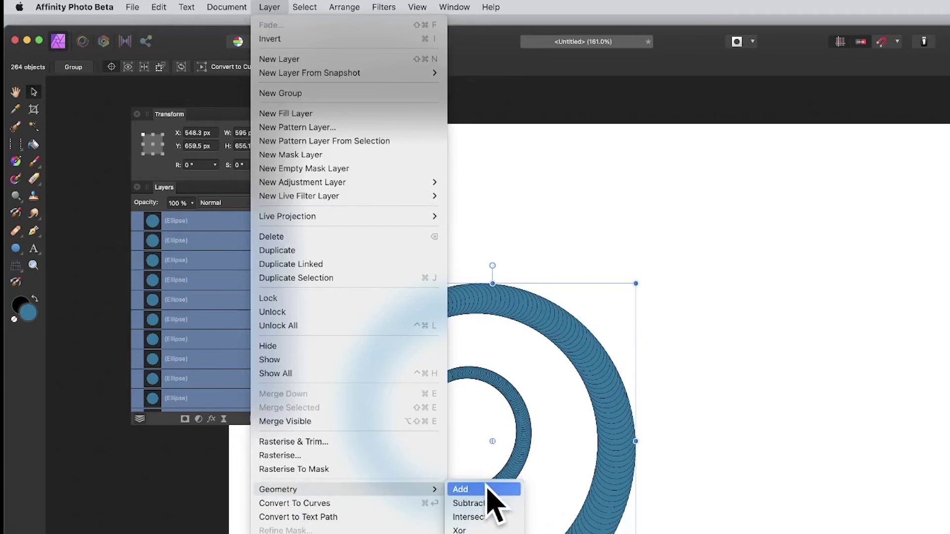
left_click(488, 489)
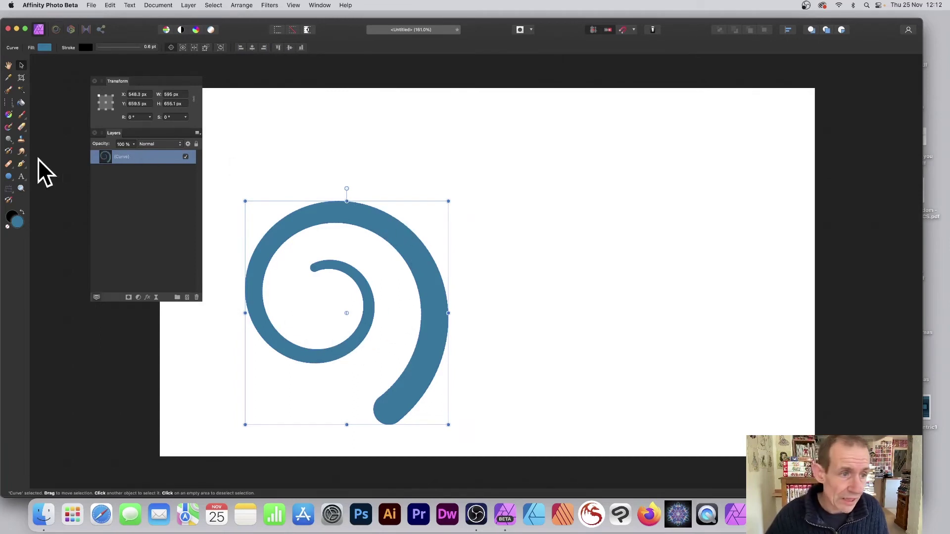
left_click(22, 165)
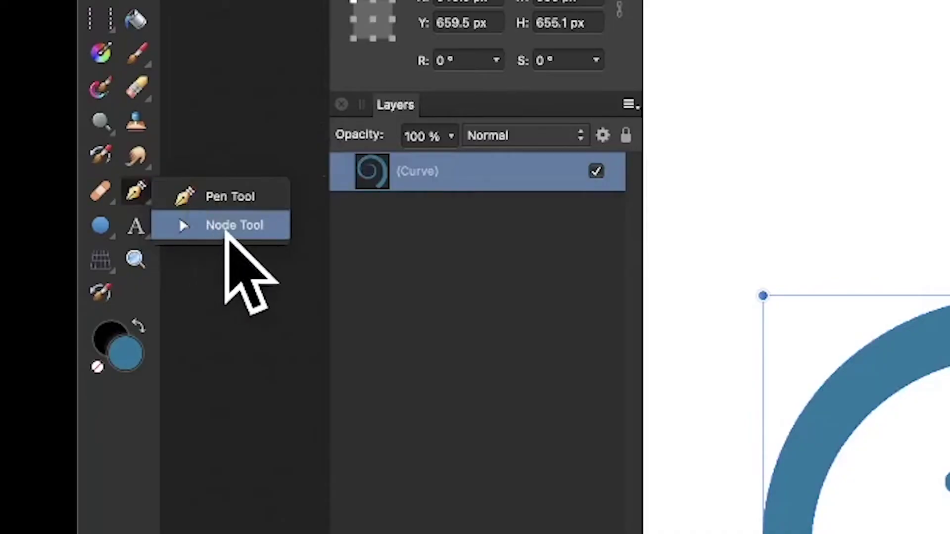
left_click(225, 226)
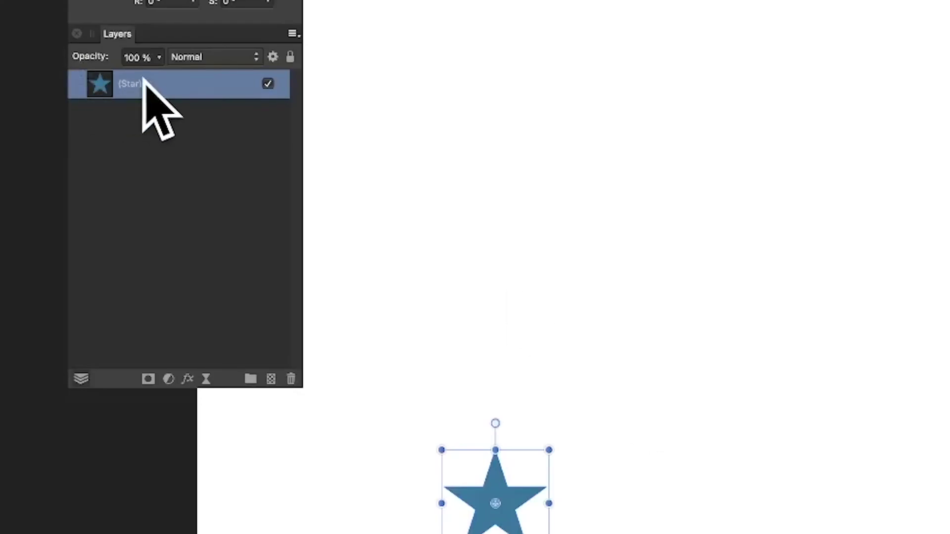
- Bring up the context menu for the Star layer
right_click(143, 83)
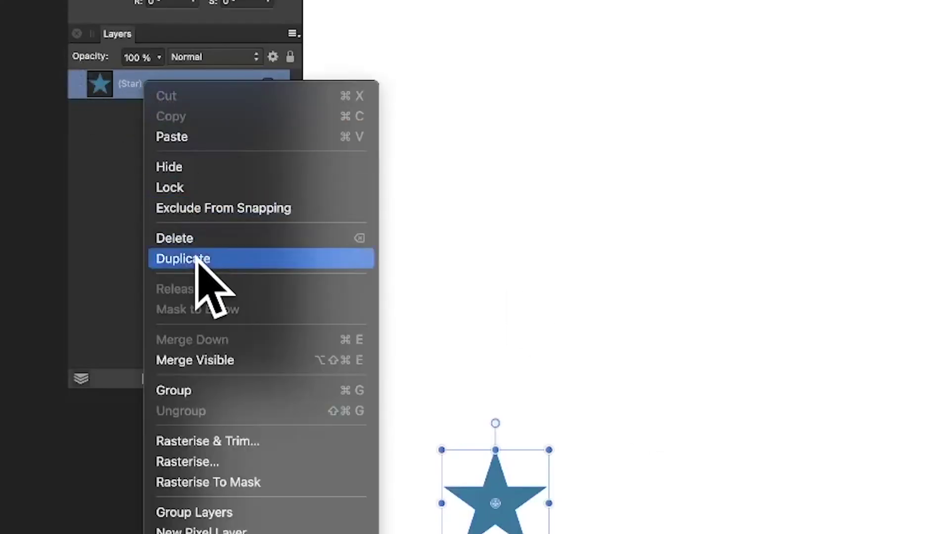
- Duplicate the star and begin adding a + offset to its X position
left_click(198, 258)
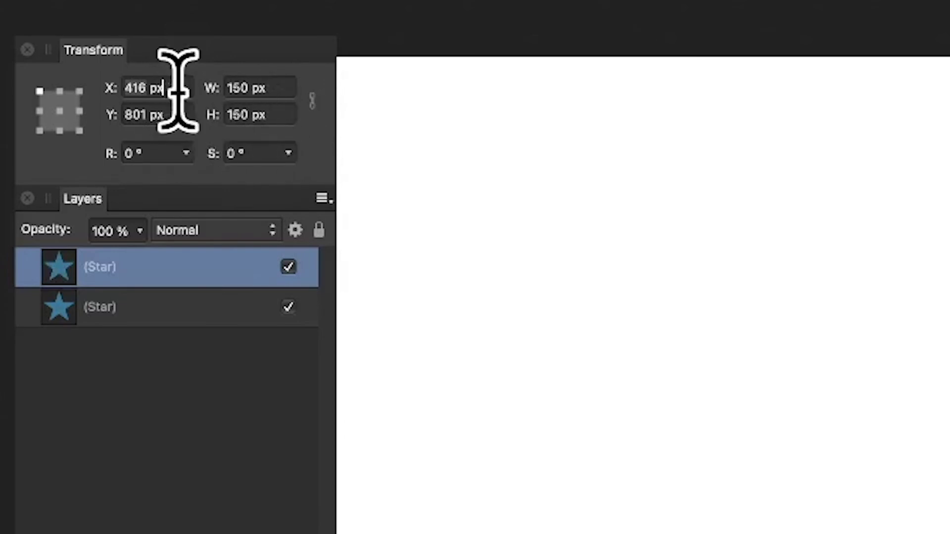
type("+")
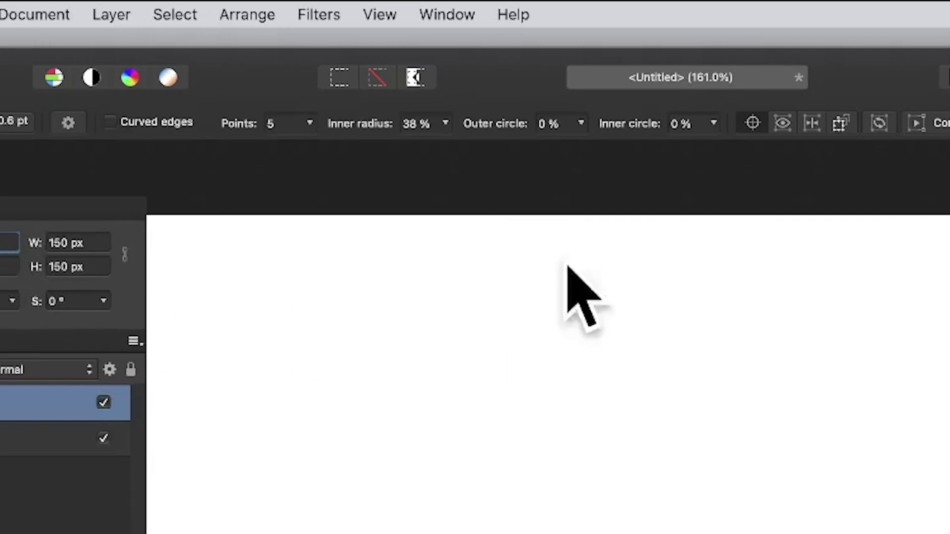
- Repeat the offset star duplicate until seven evenly spaced stars form a row, then select all seven
left_click(116, 12)
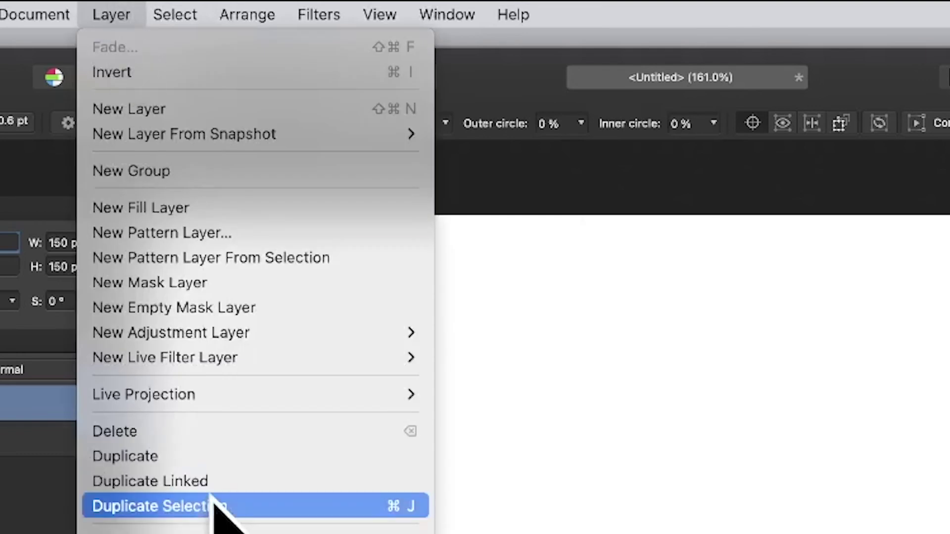
left_click(873, 63)
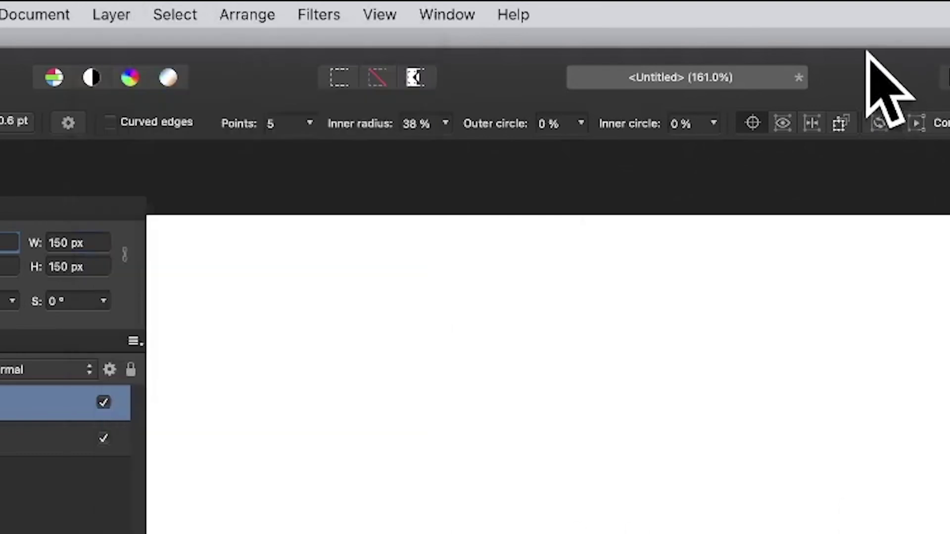
key("super+j")
key("super+j")
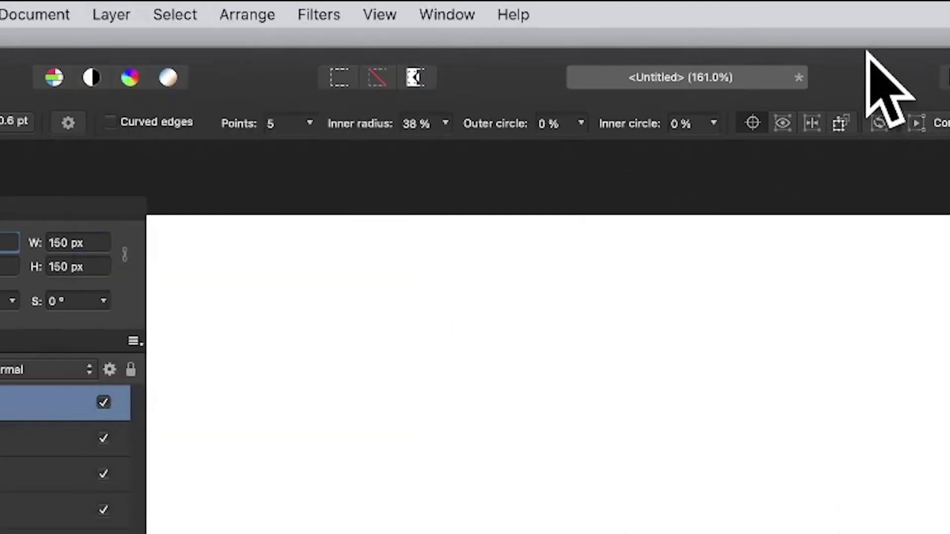
left_click(54, 270)
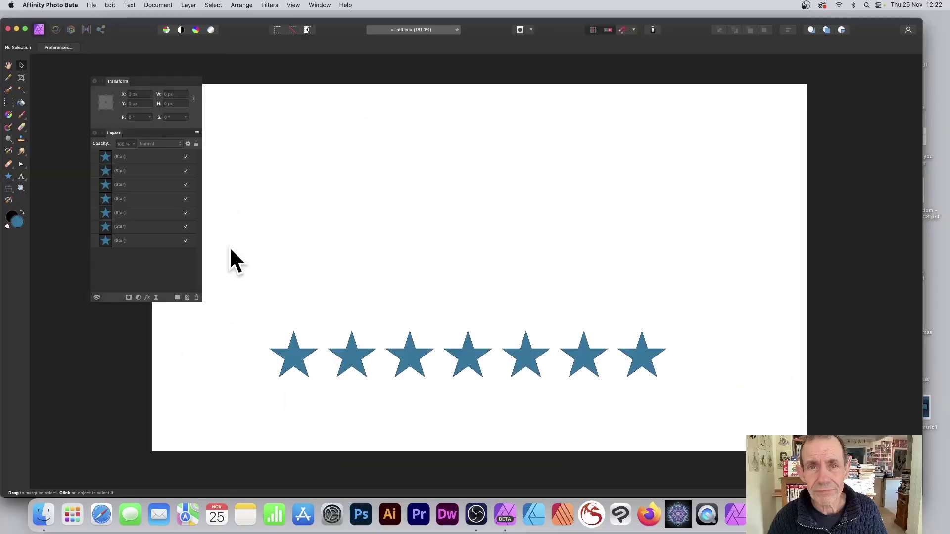
left_click_drag(230, 245, 730, 422)
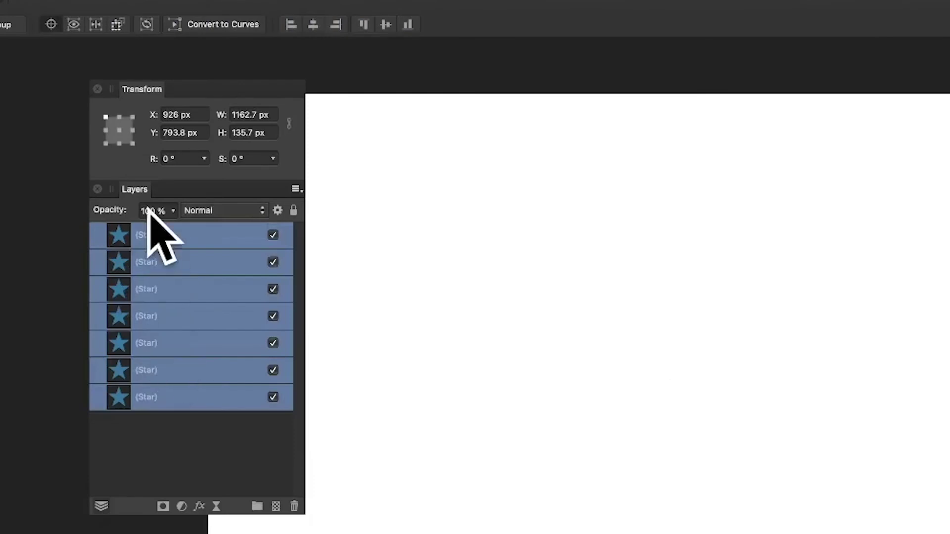
- Group the seven stars into one row group and duplicate that group
right_click(122, 156)
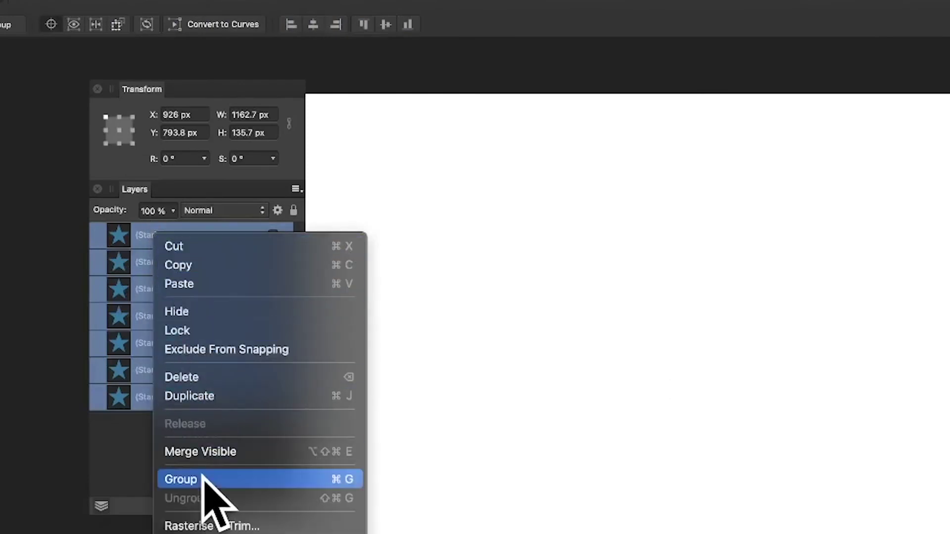
left_click(201, 478)
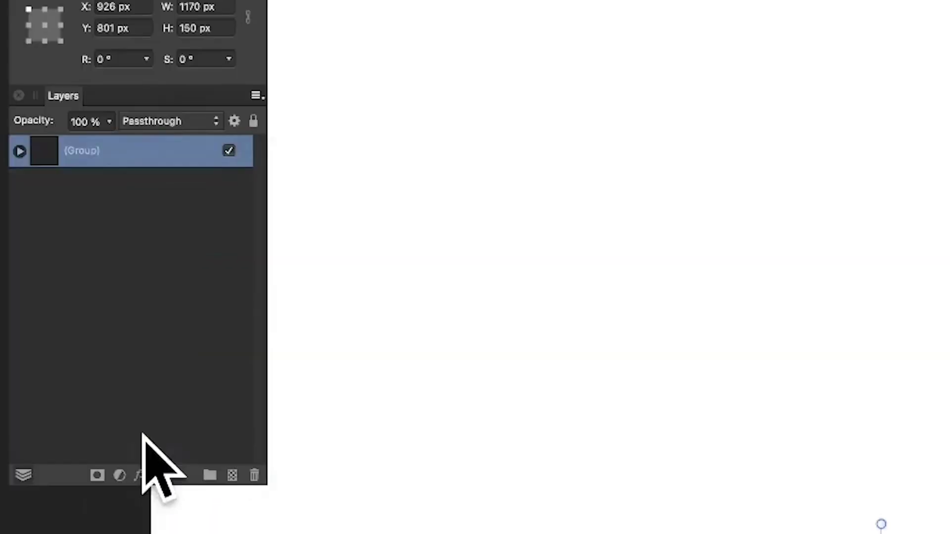
right_click(91, 149)
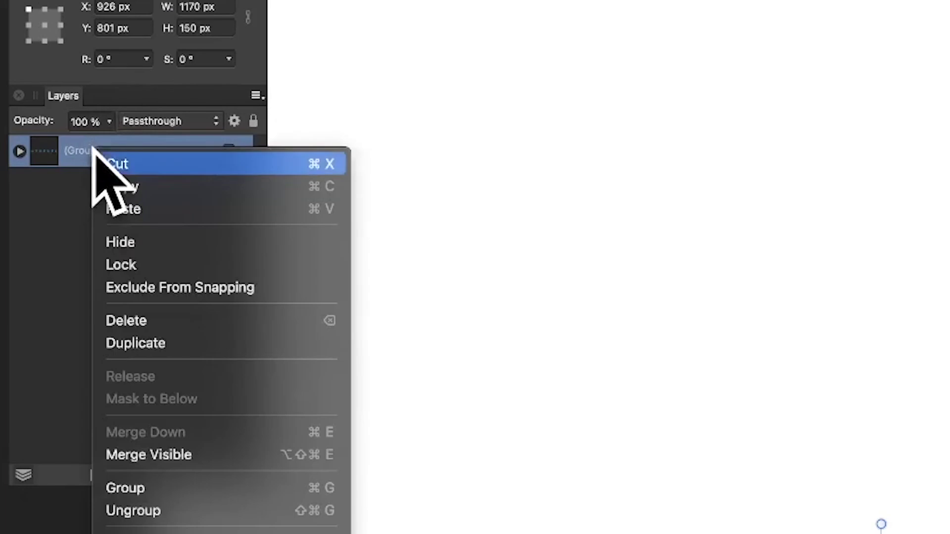
left_click(135, 341)
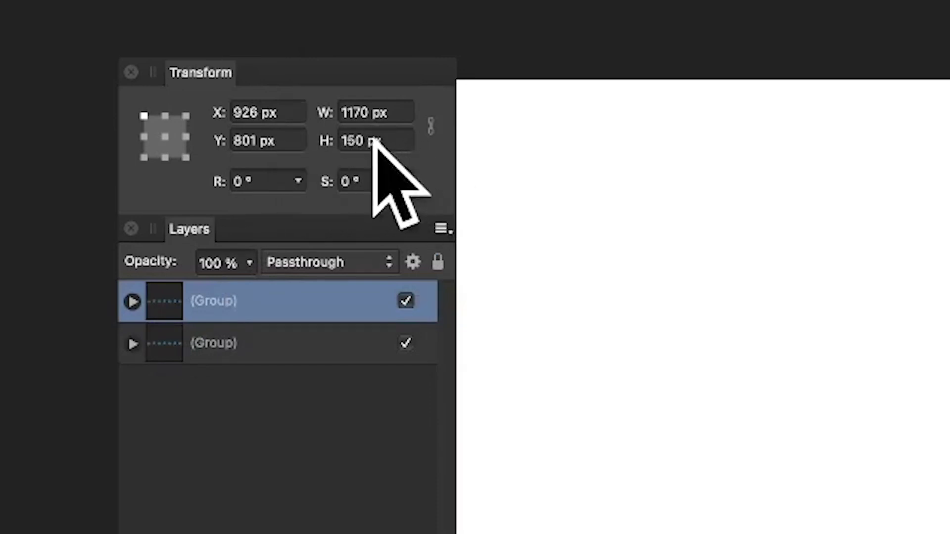
- Move the duplicated row up 170 px by subtracting 170 from its Y position
left_click(289, 142)
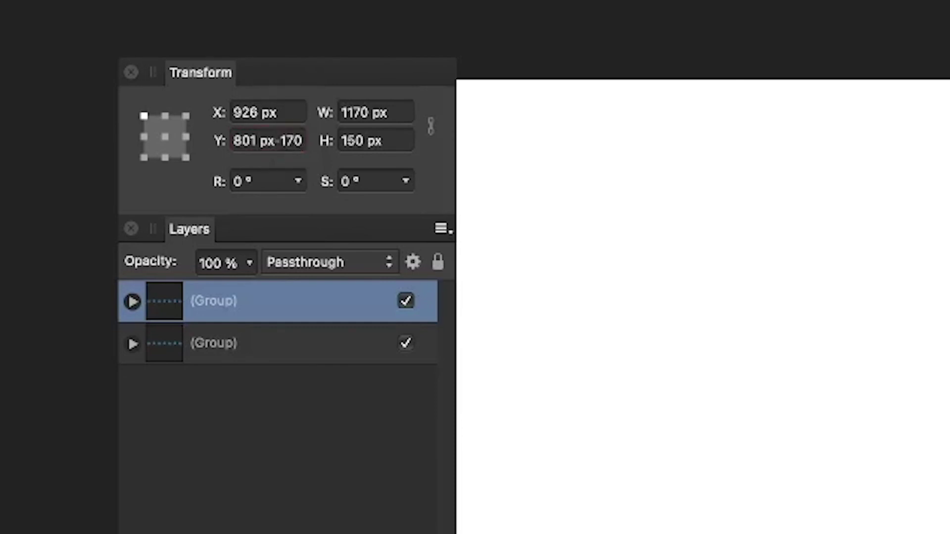
type("-170")
key("Return")
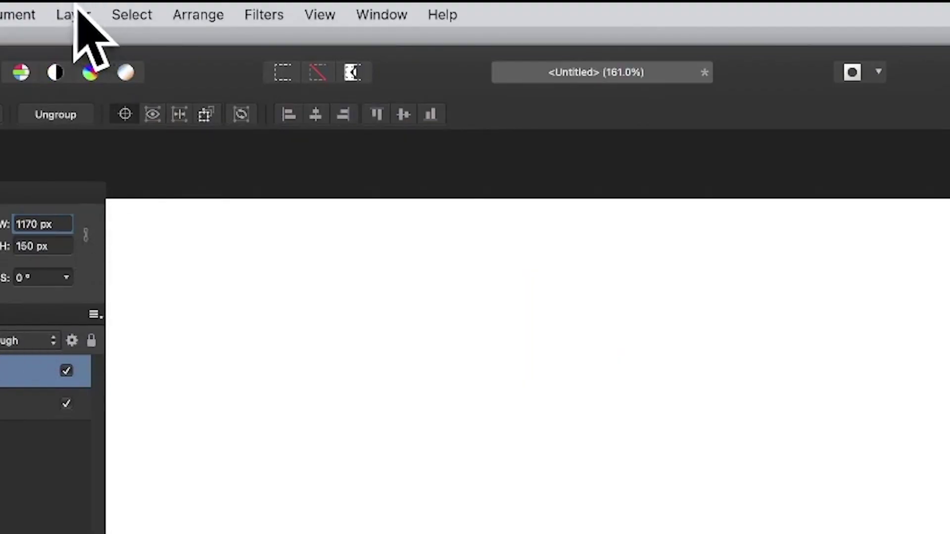
left_click(189, 4)
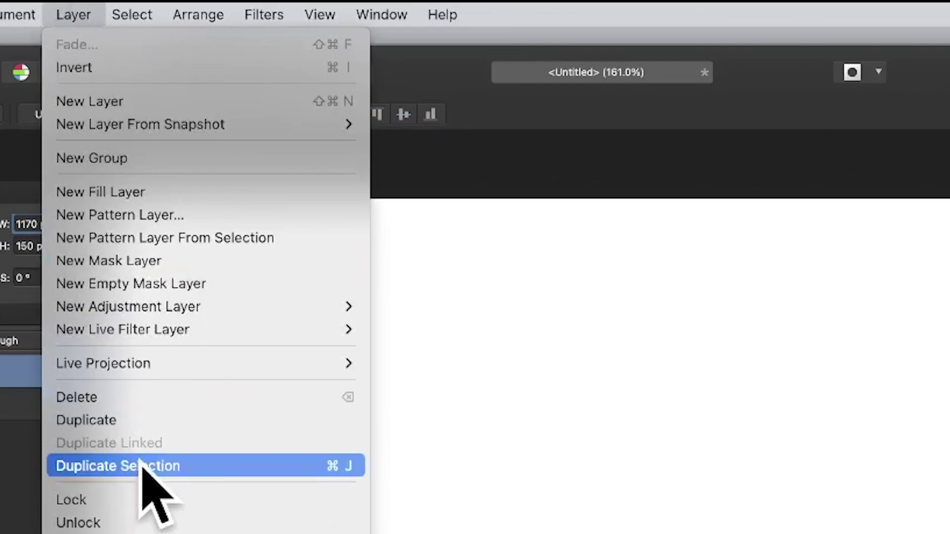
- Repeat the row copy to make five rows of seven stars, then group all five rows into one grid
left_click(785, 70)
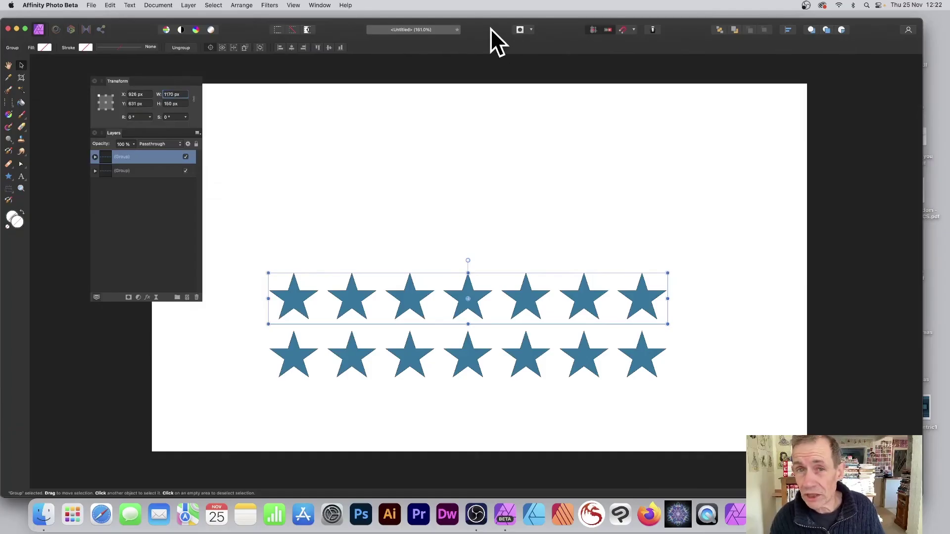
key("super+j")
key("super+j")
key("super+j")
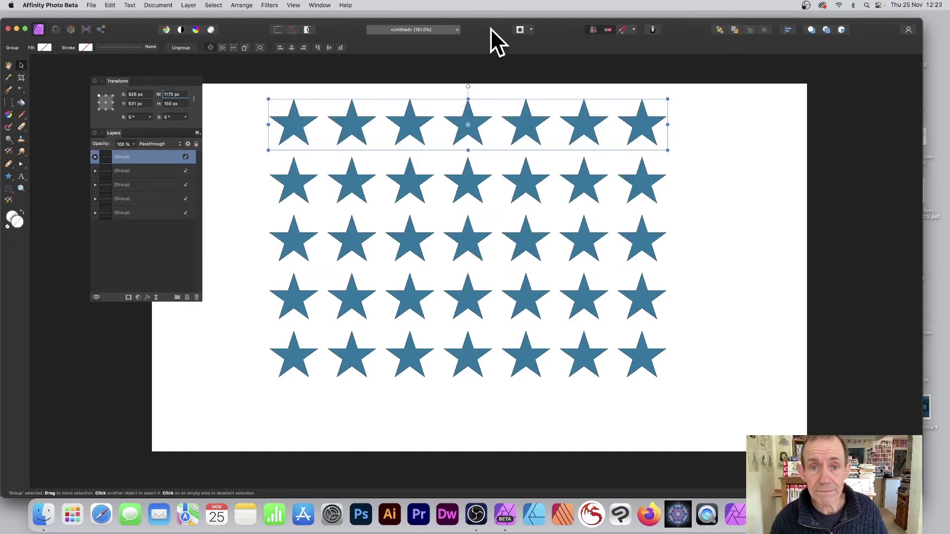
left_click_drag(236, 77, 738, 411)
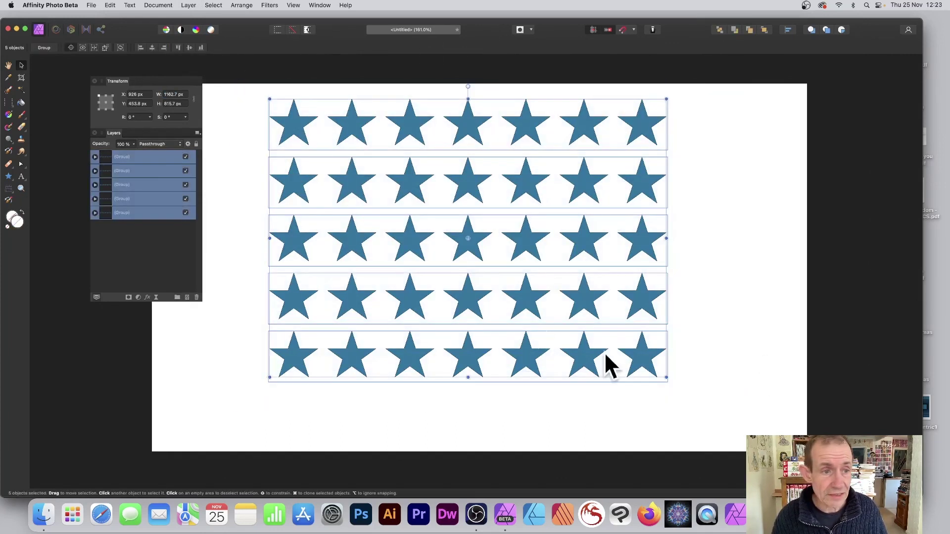
right_click(122, 157)
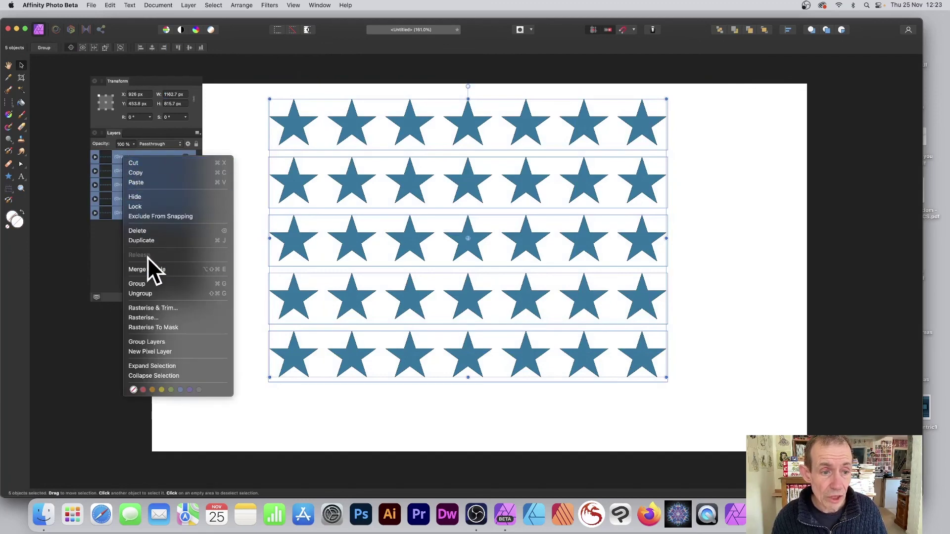
left_click(144, 284)
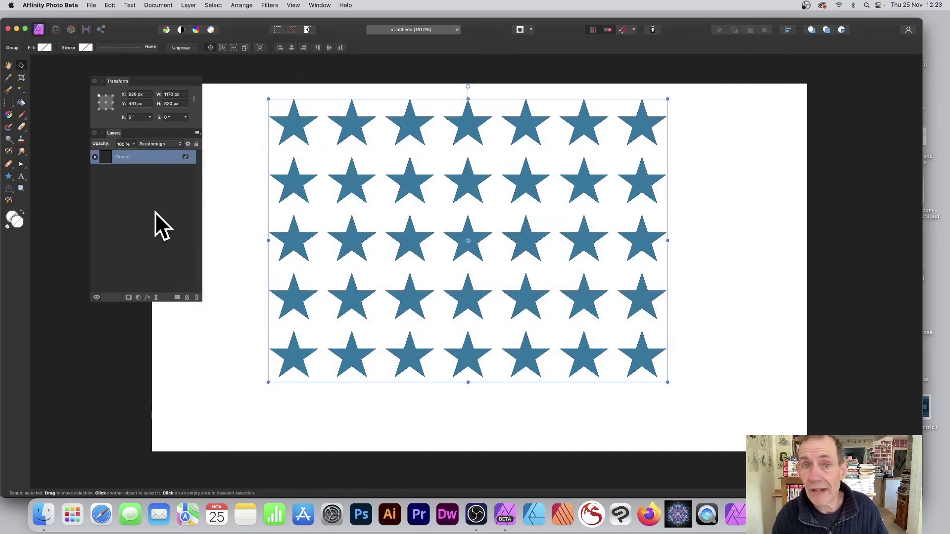